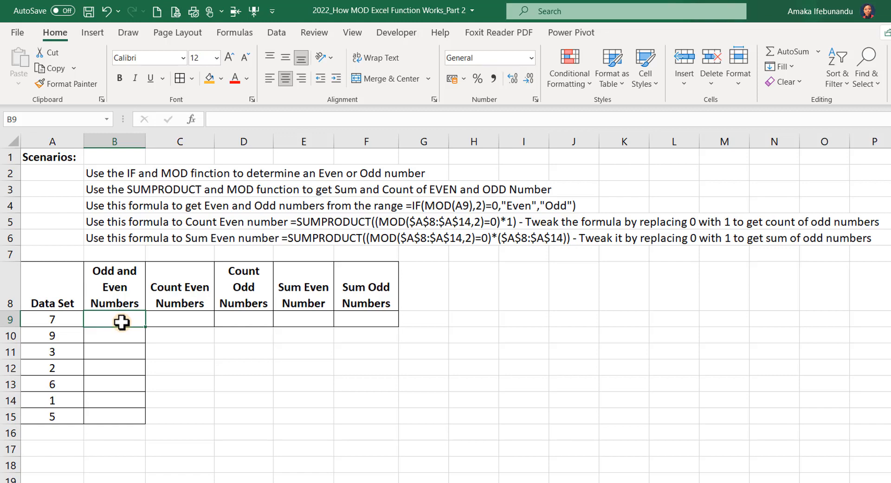
Enter =IF(MOD(A9,2)=0,"Even","Odd") in B9 so the value 7 in A9 is labelled Odd.
type("=")
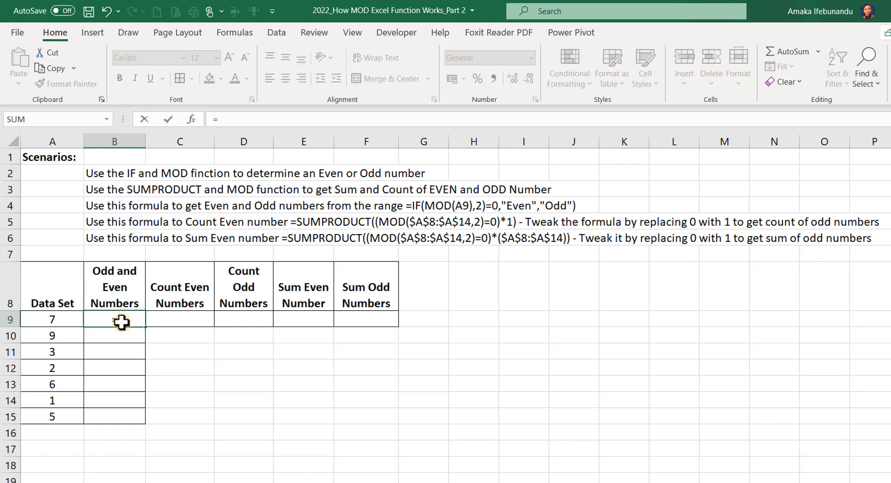
type("IF(")
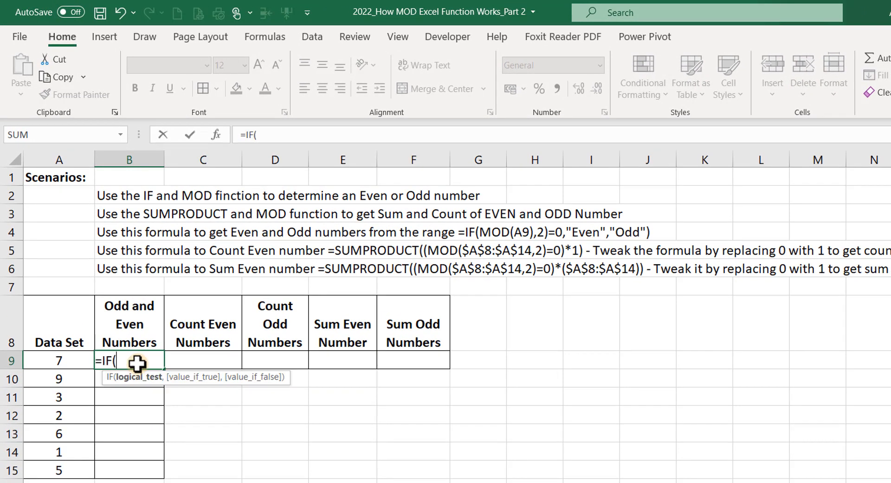
type("mod")
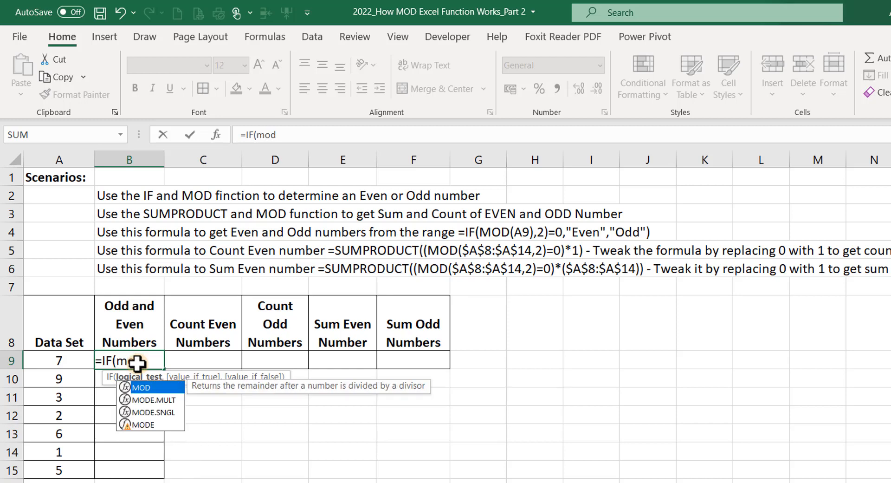
key("Tab")
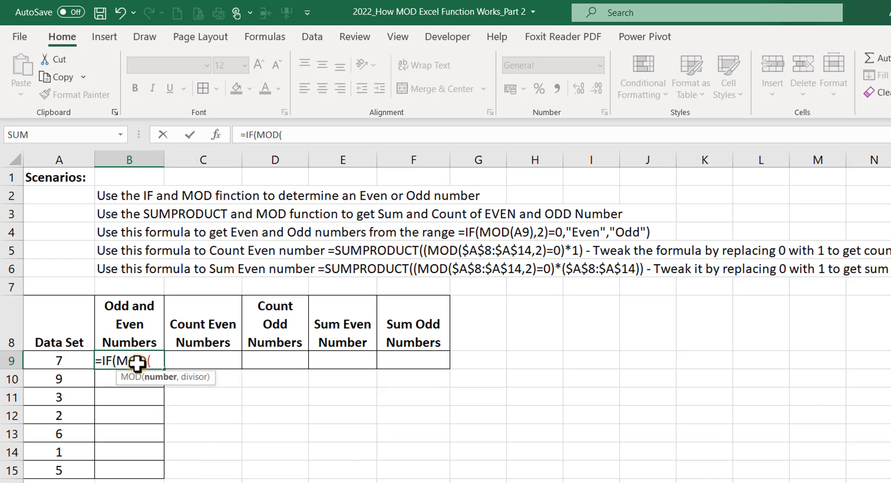
left_click(63, 360)
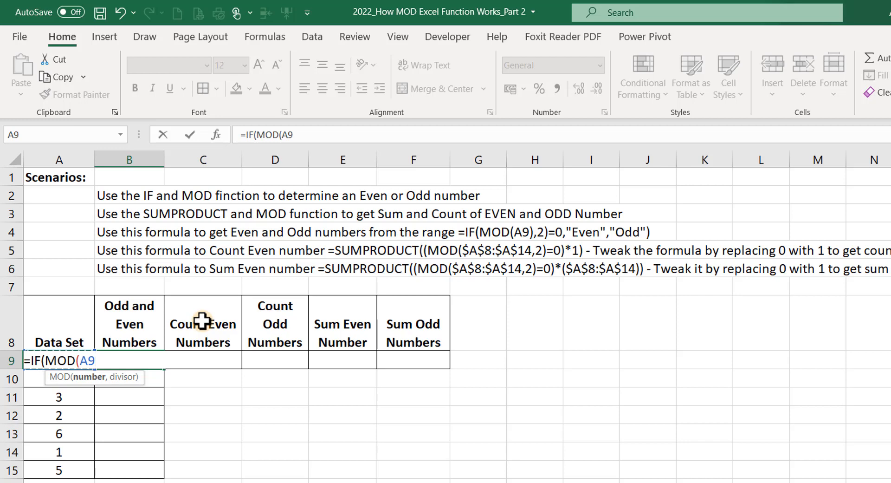
type(",2")
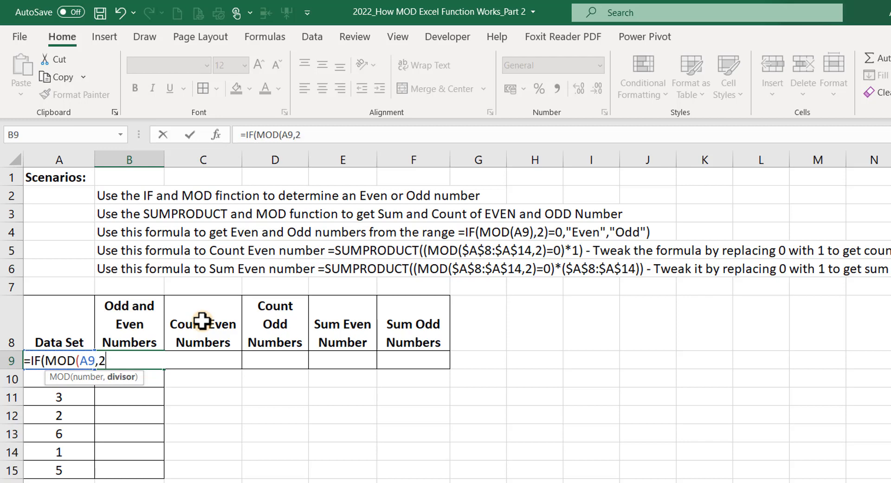
type(")")
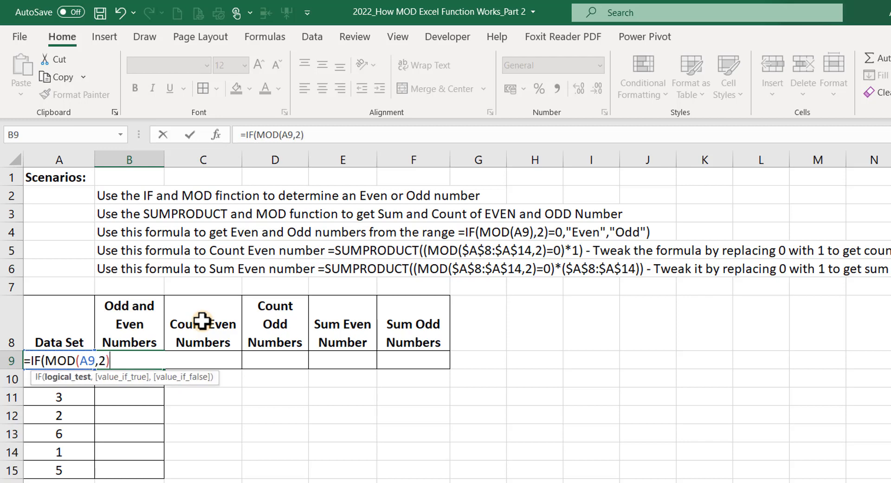
type("=0,")
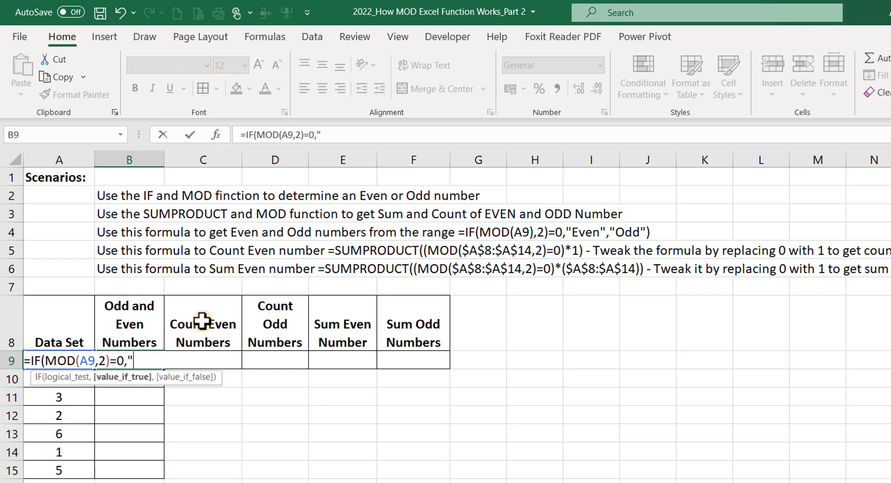
type("\"")
type("Even\"")
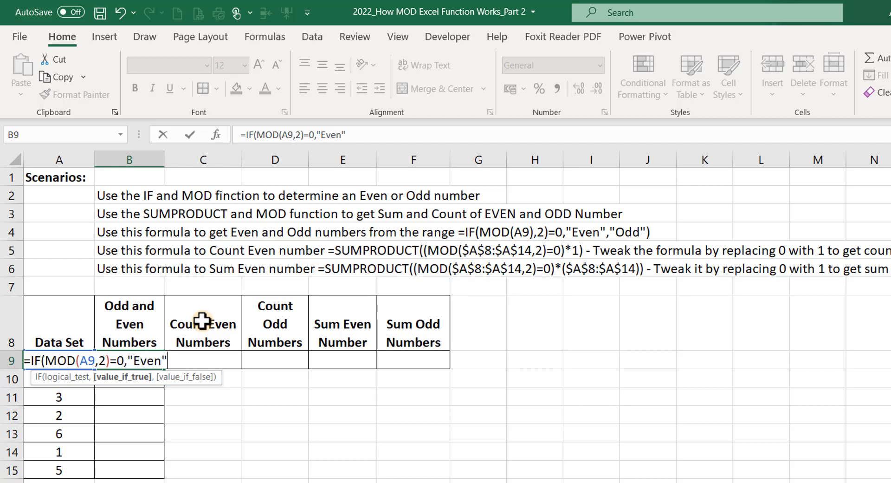
type(",")
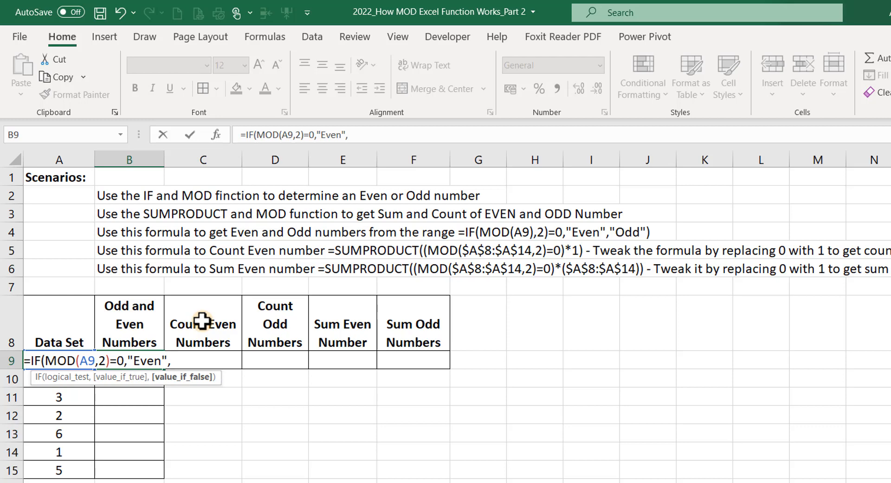
type("\"Odd\")")
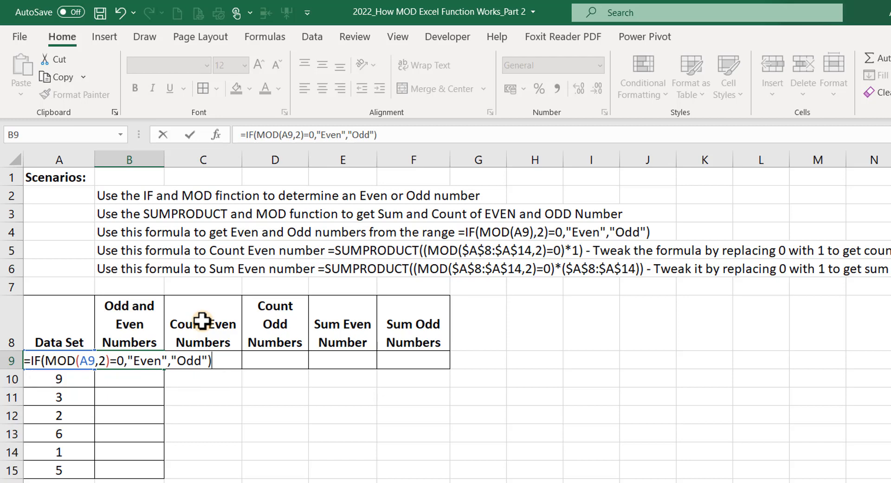
key("Return")
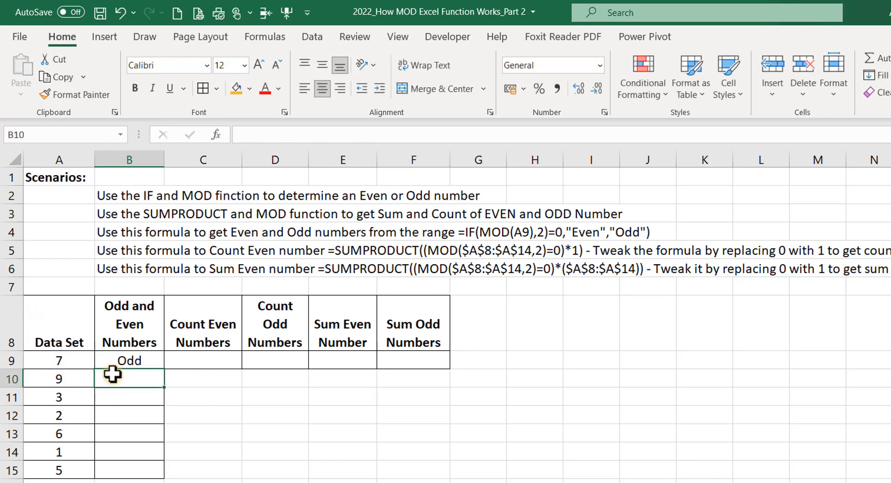
Fill the Even/Odd formula from B9 down to B15 and check the labels against the Data Set values.
left_click(135, 357)
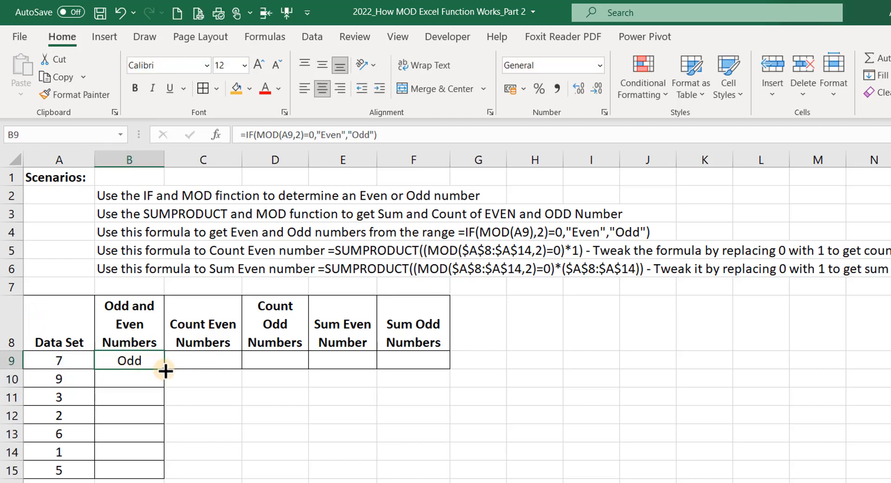
left_click_drag(164, 368, 137, 476)
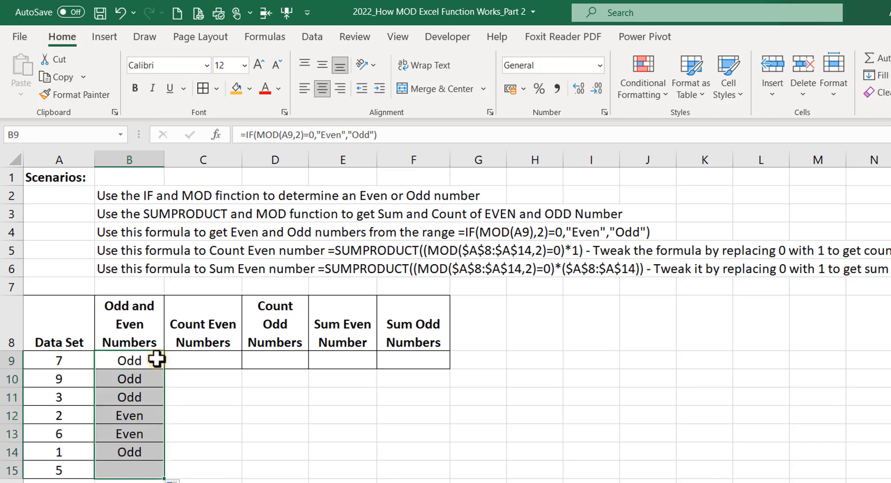
left_click(65, 362)
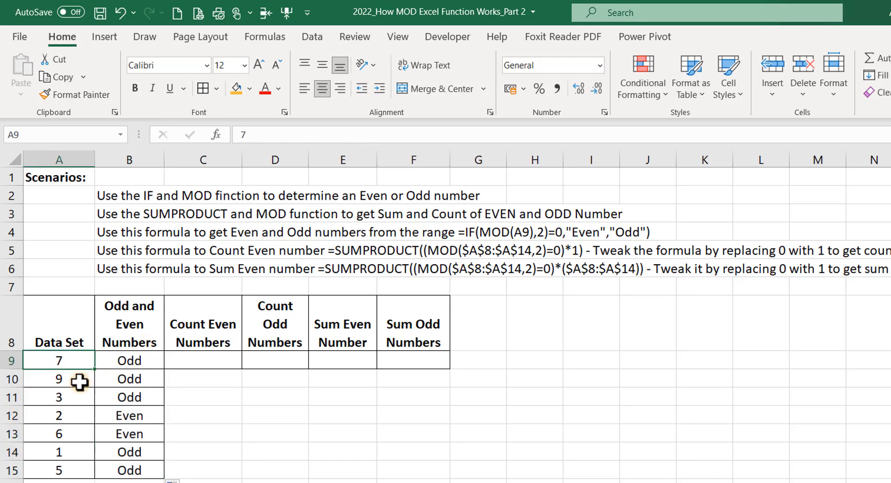
left_click(70, 380)
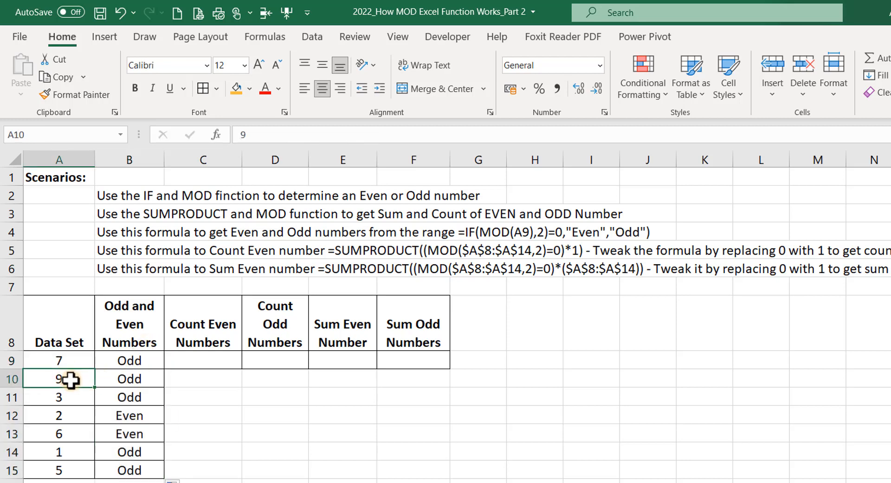
left_click(75, 416)
left_click(65, 433)
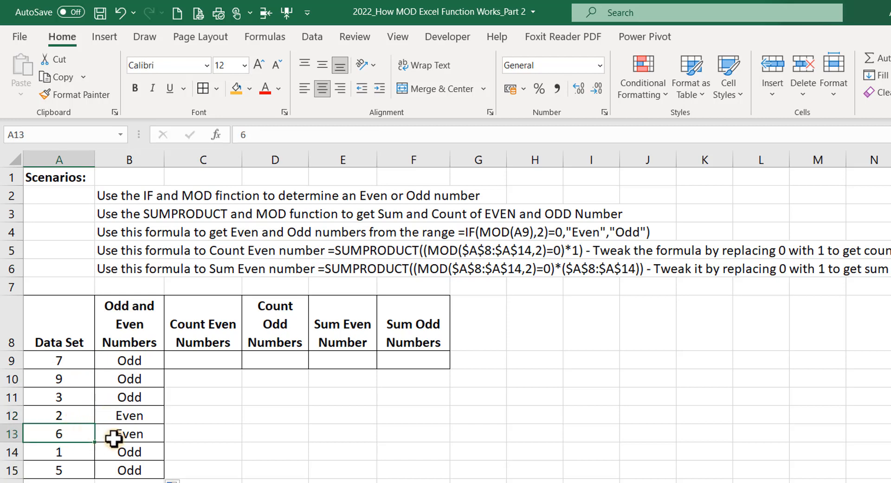
left_click(184, 365)
left_click(134, 361)
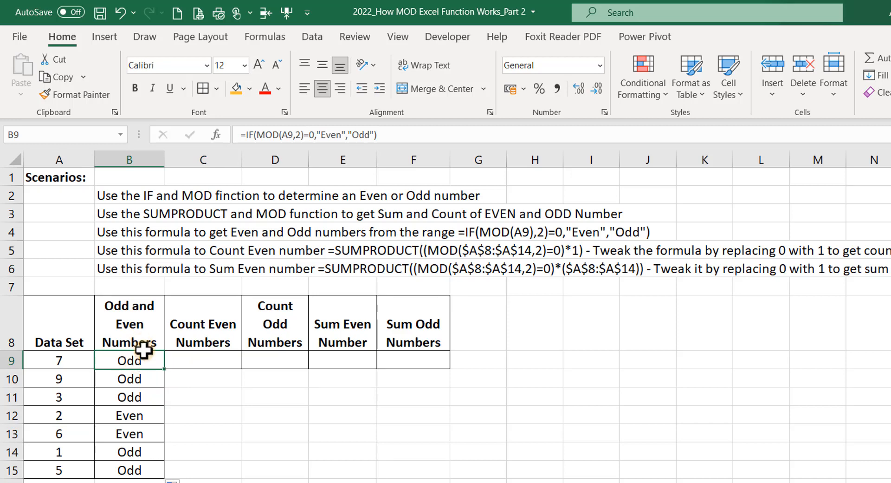
left_click(200, 361)
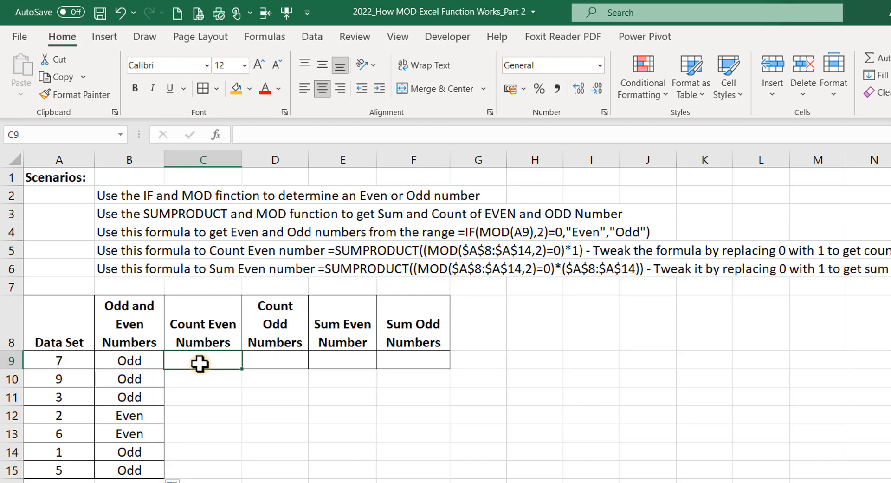
Enter =SUMPRODUCT((MOD($A$9:$A$15,2)=0)*1) in C9 to count the even numbers, giving 2.
type("=")
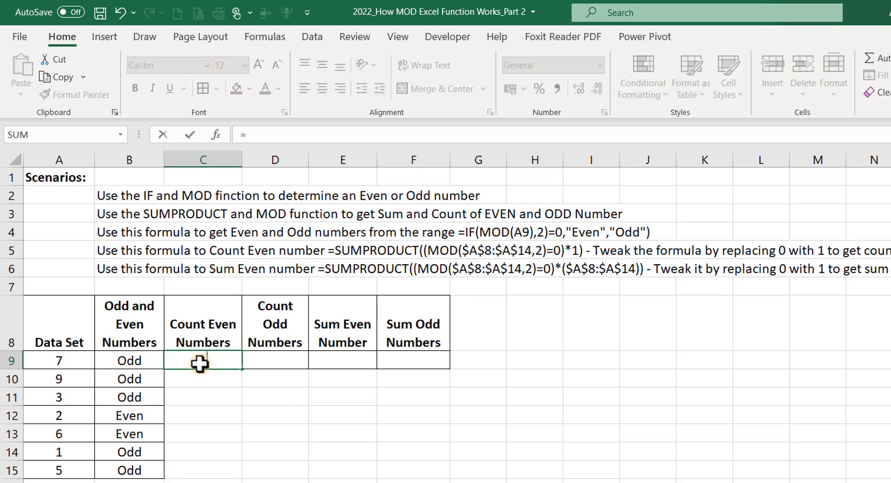
type("sump")
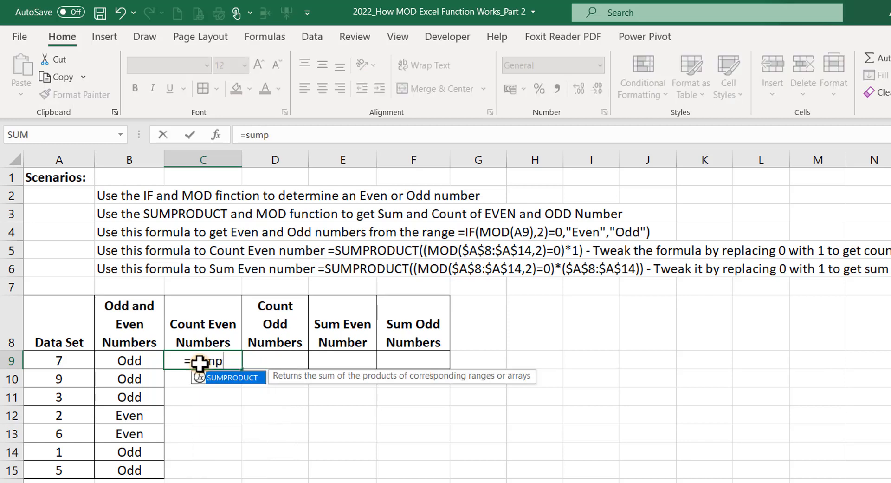
key("Tab")
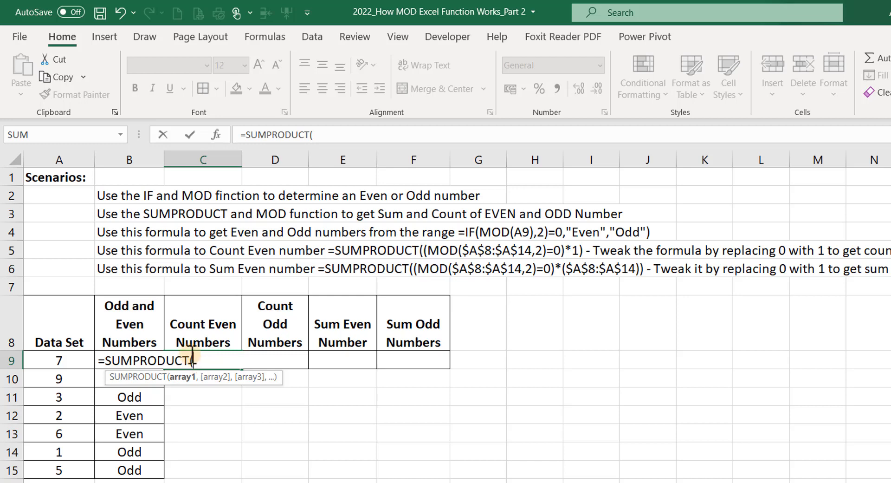
type("(mod")
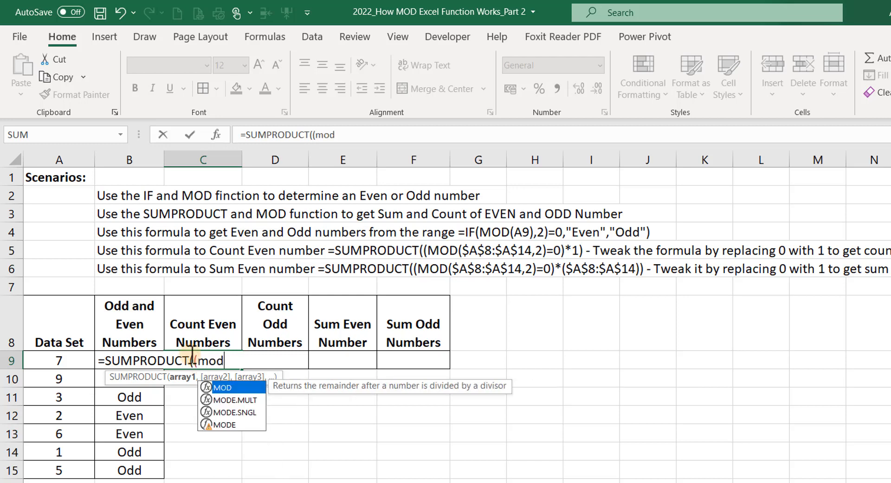
key("Tab")
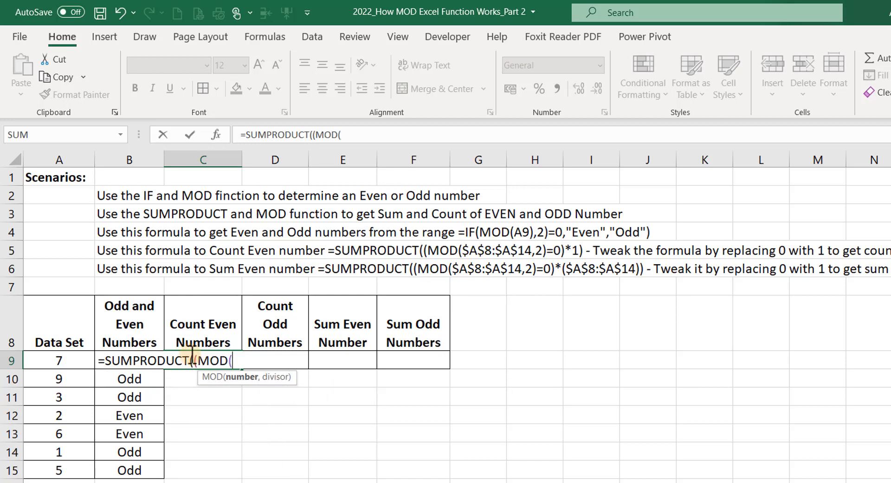
left_click(62, 360)
left_click_drag(69, 396, 64, 466)
key("F4")
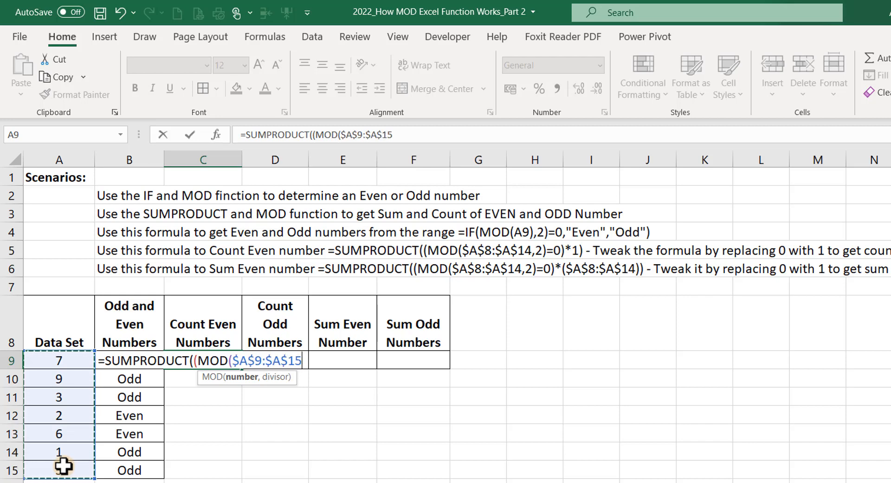
type(",2")
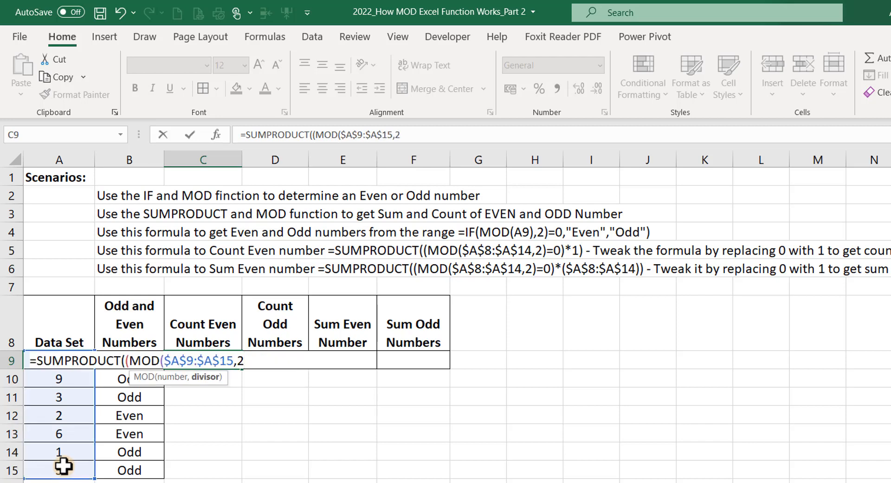
type(")=0")
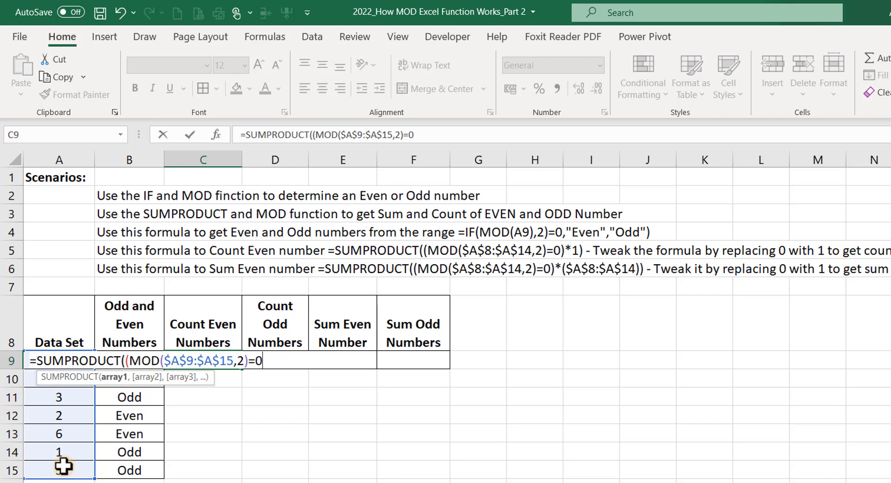
type(")*1")
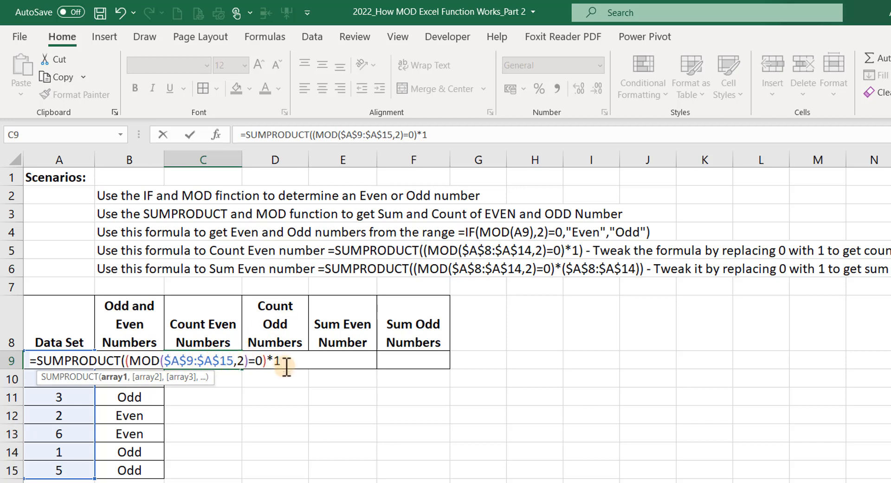
type(")")
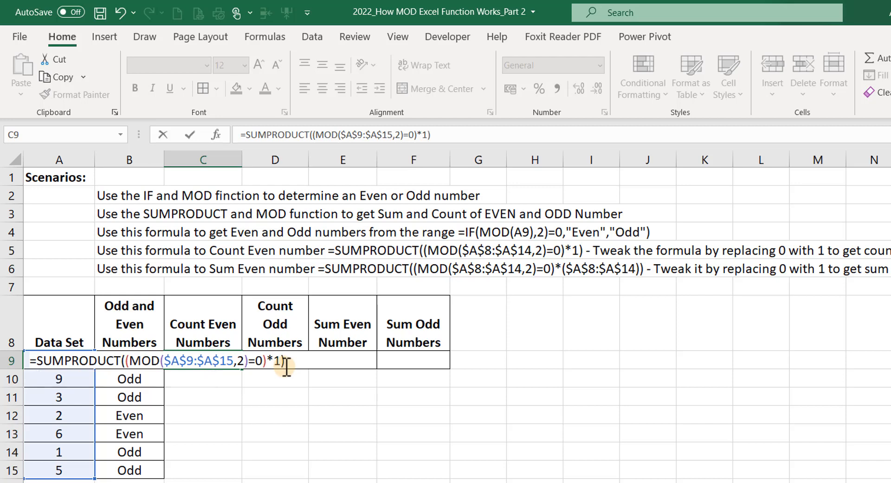
key("Return")
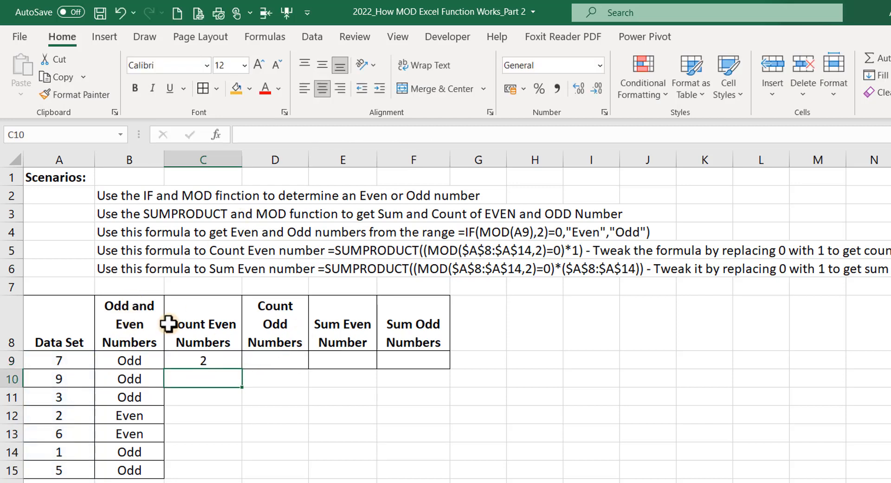
left_click(221, 358)
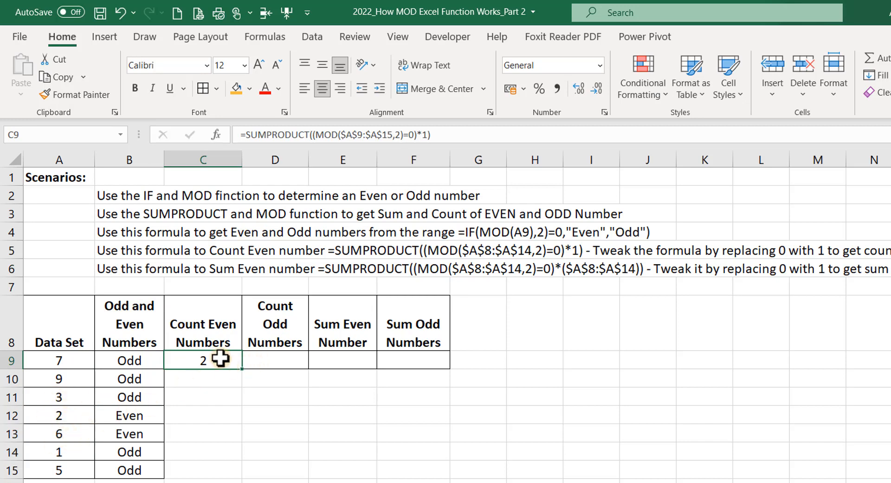
left_click(284, 357)
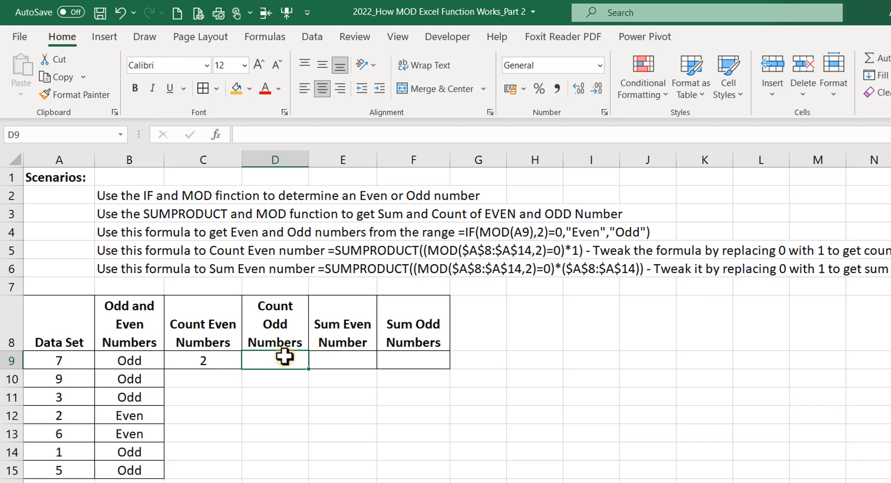
Enter =SUMPRODUCT((MOD($A$9:$A$15,2)=1)*1) in D9 to count the odd numbers, giving 5.
type("=sumprod")
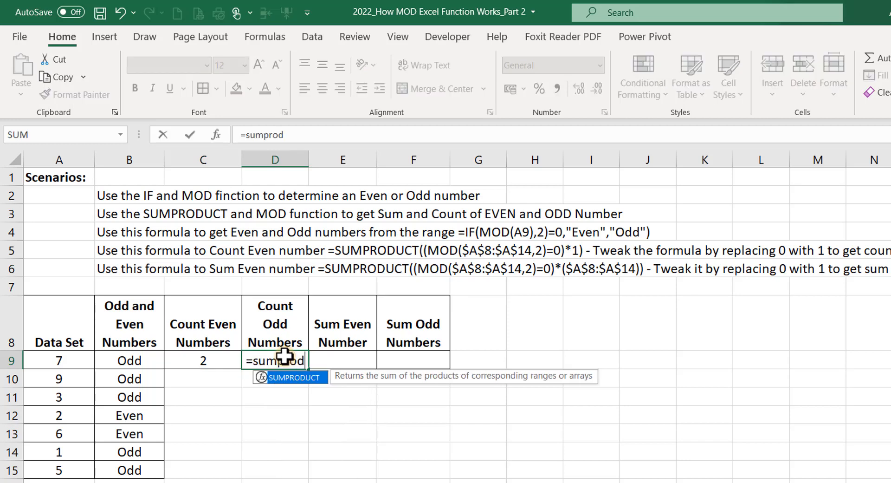
key("Tab")
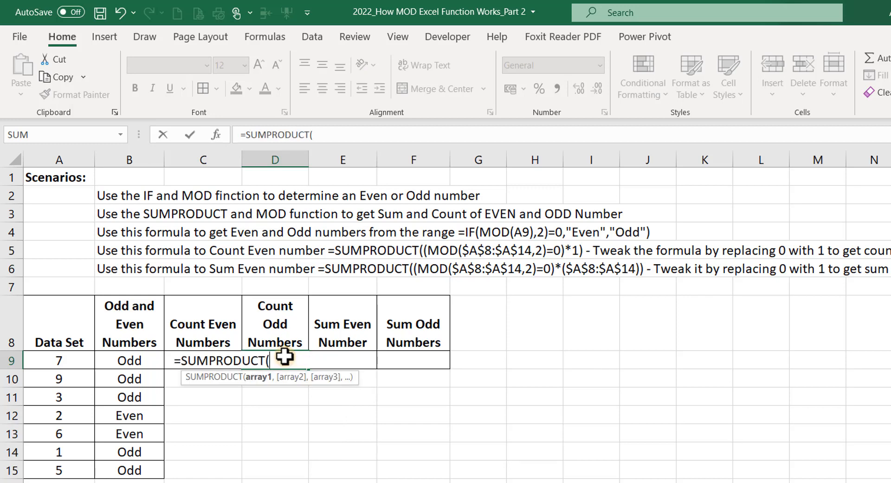
type("(mod")
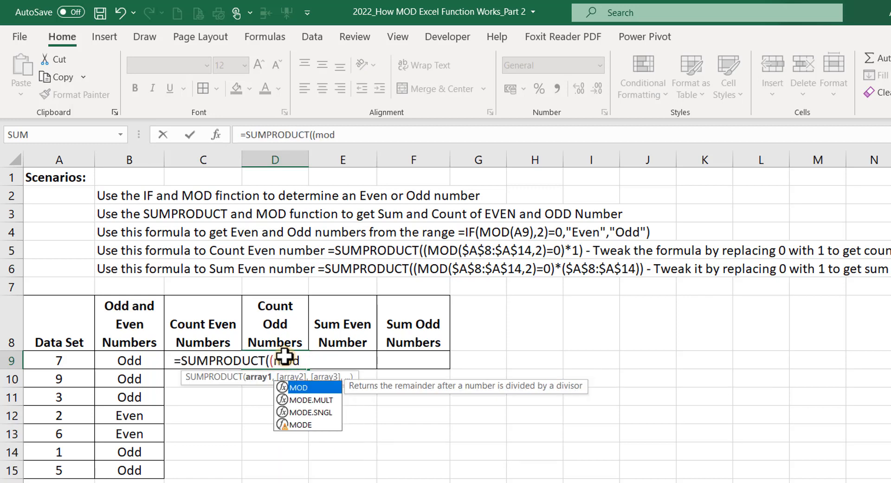
key("Tab")
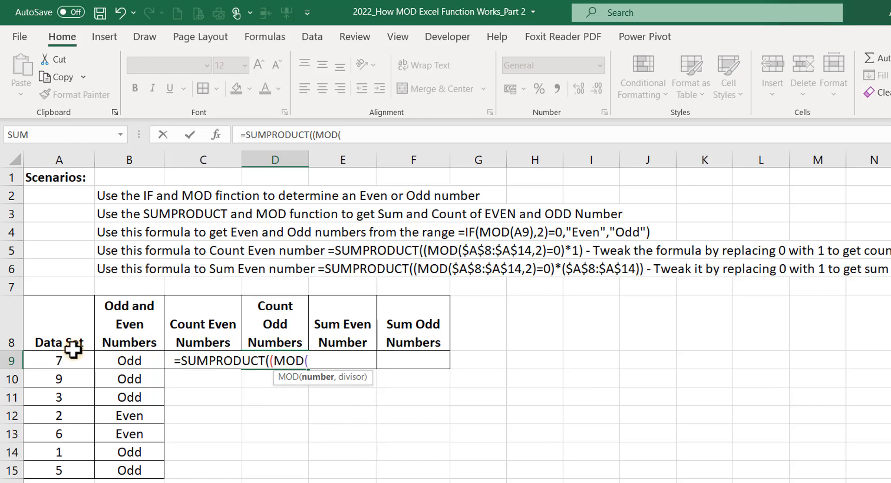
left_click_drag(68, 360, 45, 470)
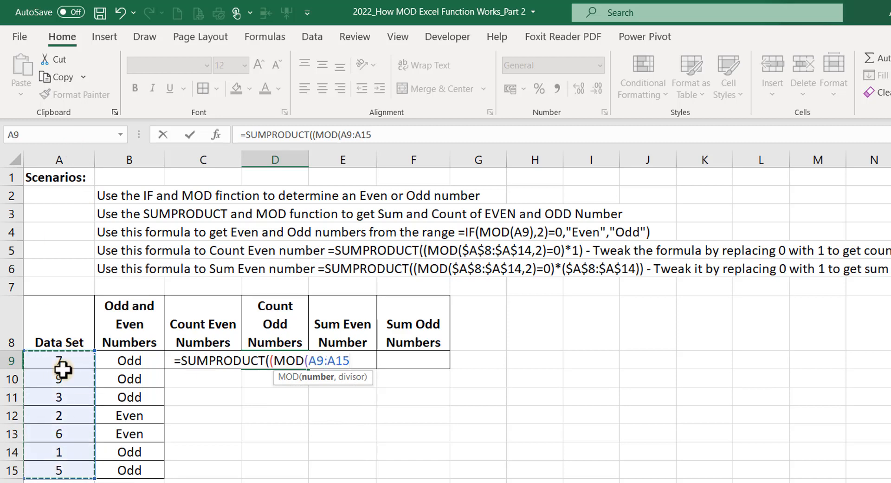
key("F4")
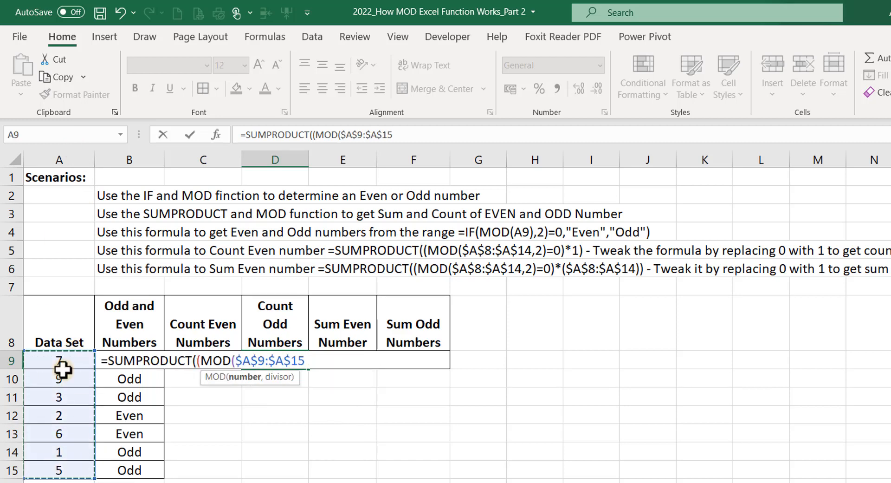
type(",")
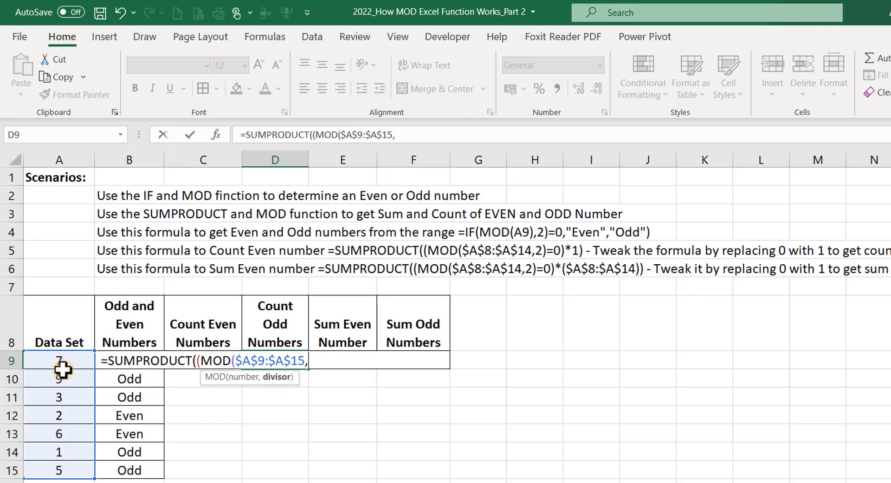
type("2)=1")
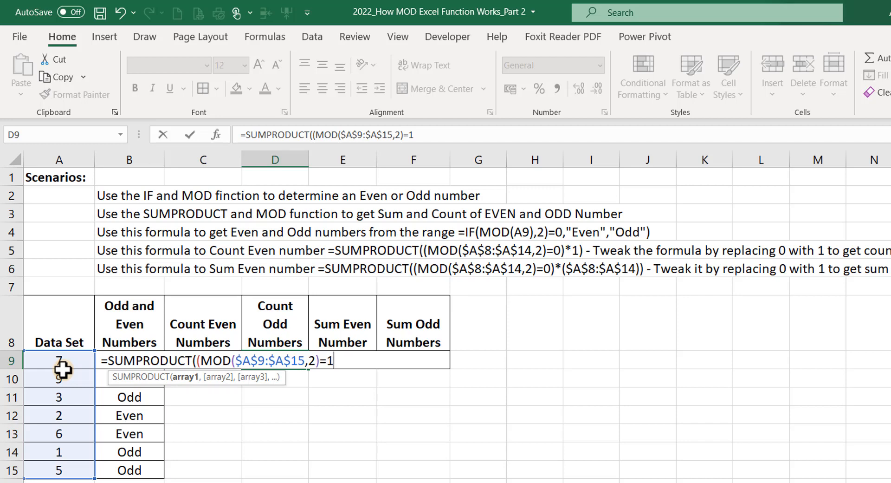
type(")*1")
key("Return")
left_click(284, 360)
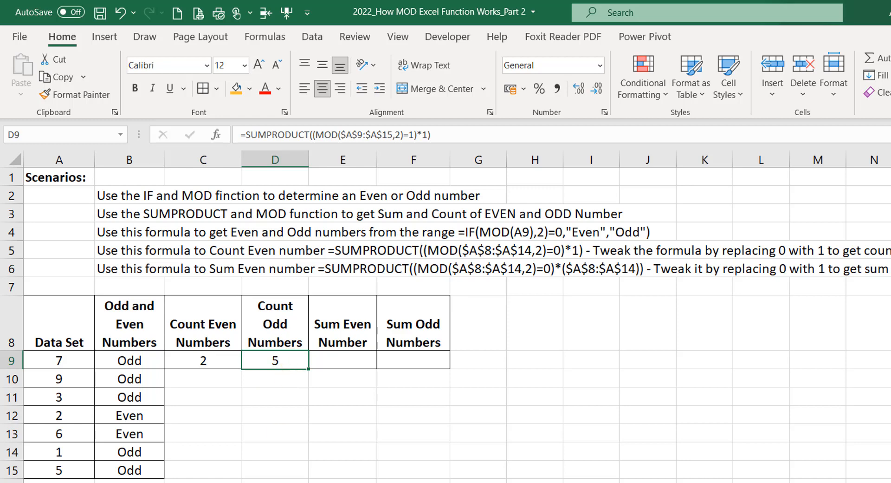
left_click(360, 355)
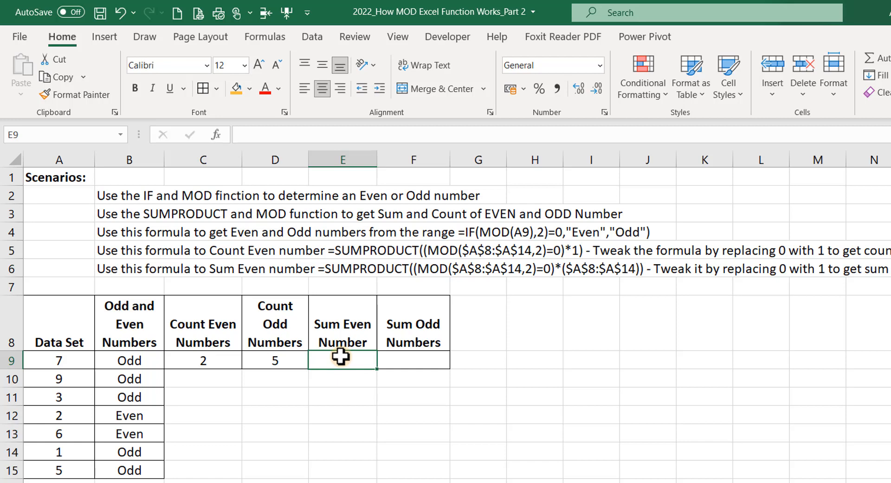
In E9, begin =SUMPRODUCT((MOD($A$9:$A$15,2)=0)*( to test for even Data Set values.
type("=")
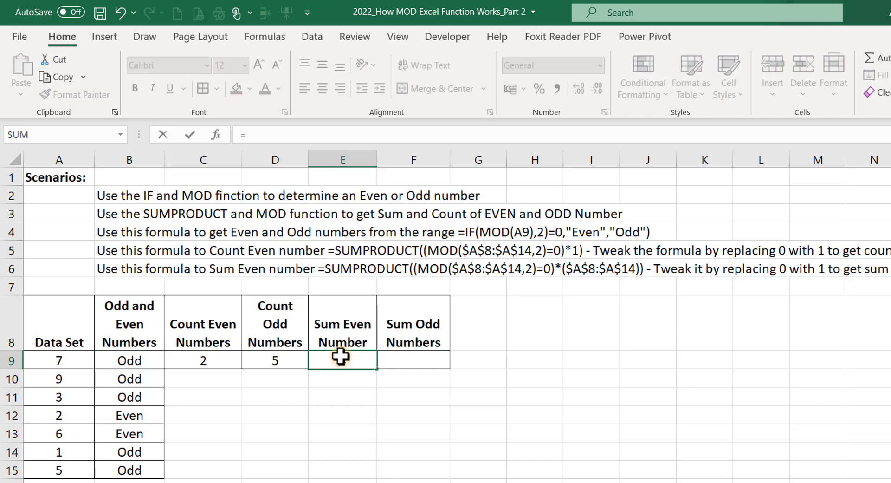
type("sumor")
key("BackSpace")
key("BackSpace")
type("pro")
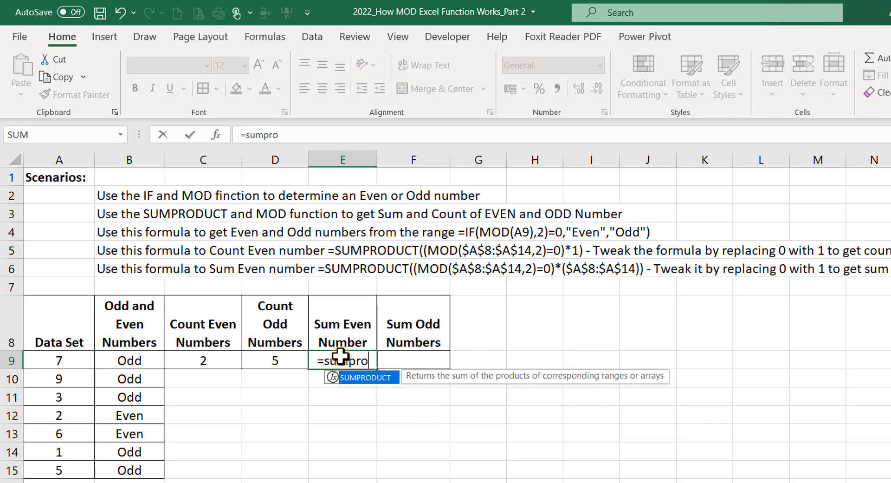
key("Tab")
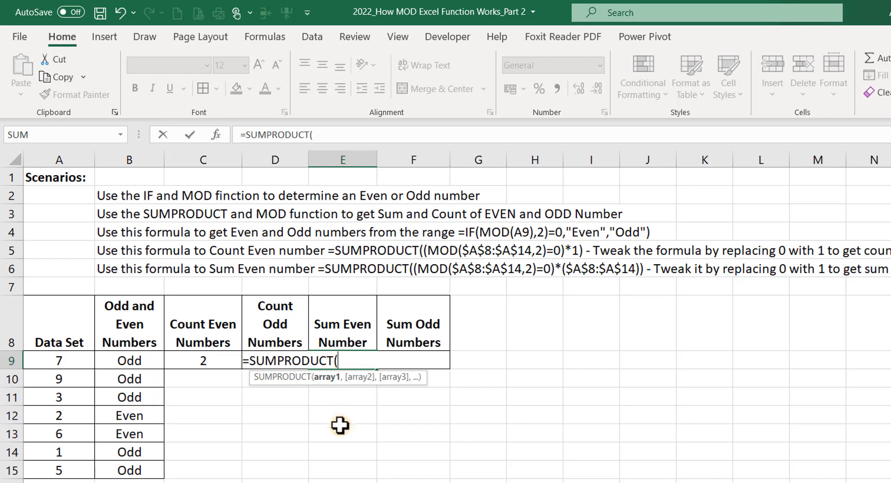
type("(")
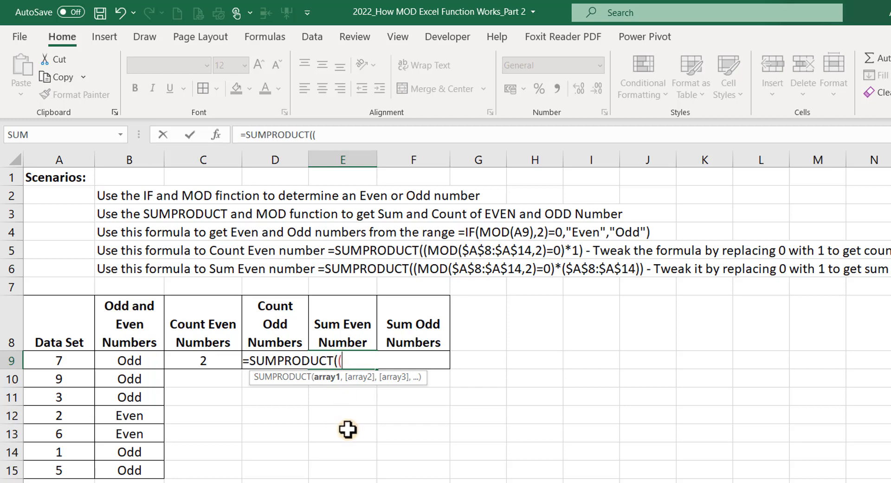
type("mod")
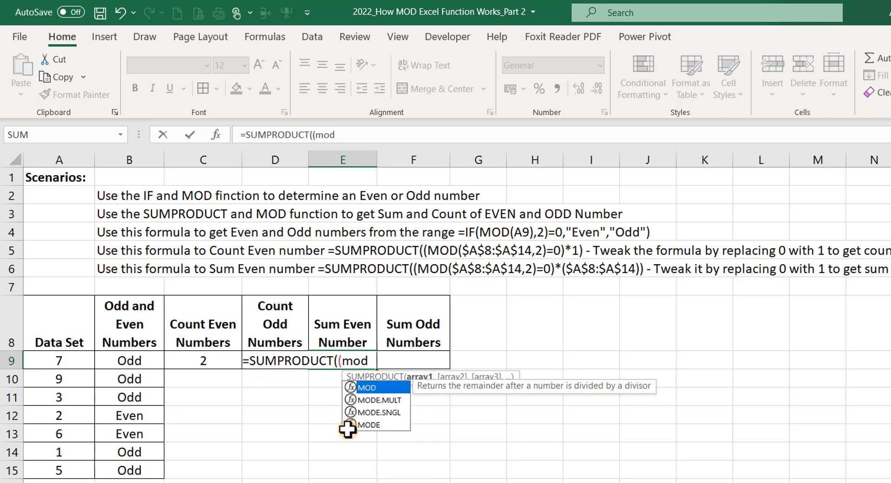
key("Tab")
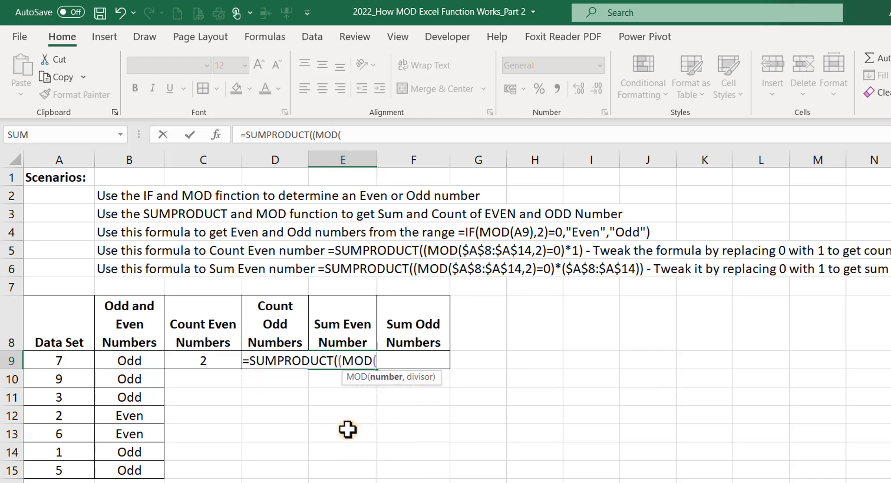
left_click(57, 366)
left_click_drag(57, 371, 36, 446)
left_click_drag(36, 449, 19, 466)
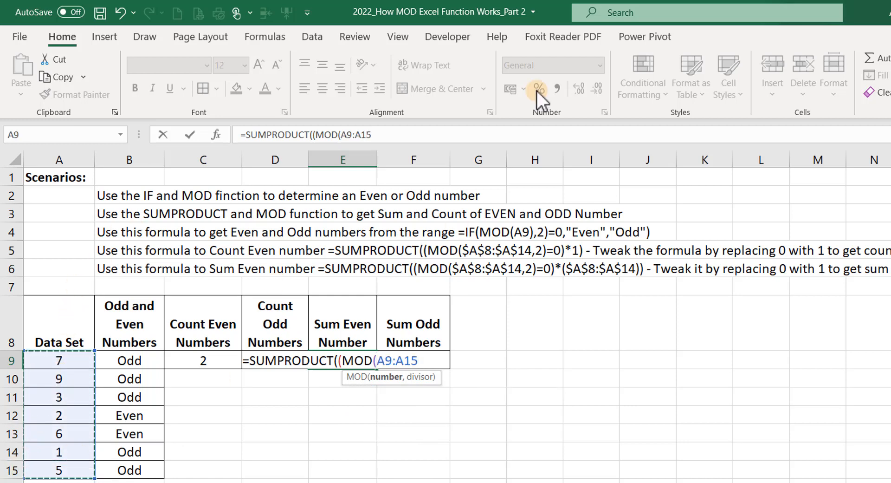
key("F4")
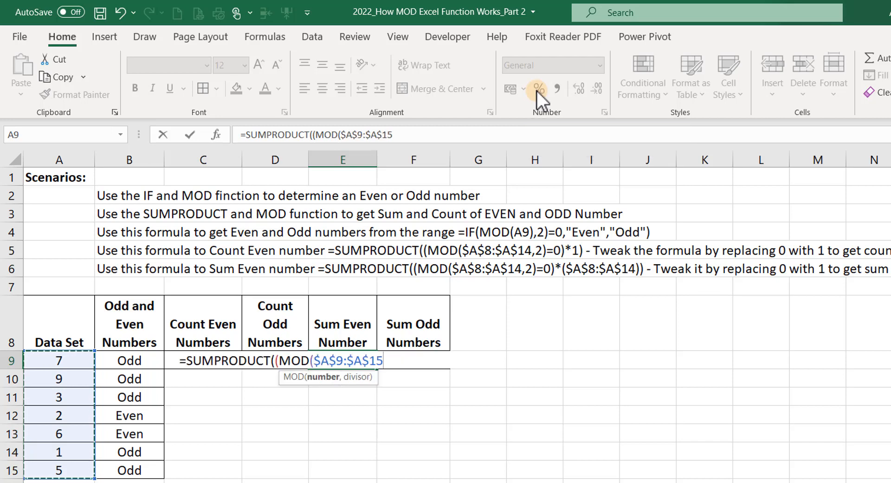
type(",2")
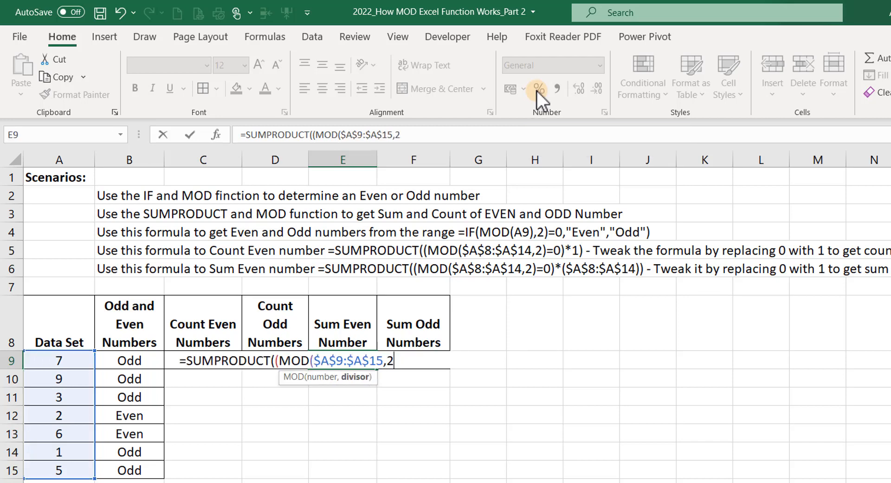
type(")=0")
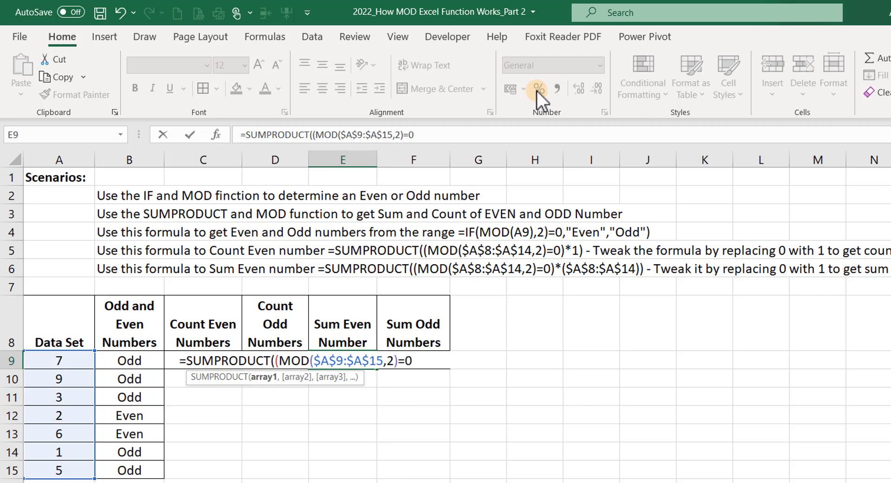
type(")*(")
Multiply by $A$9:$A$15 and close the formula so E9 sums the evens to 8, verified against 2 and 6.
left_click(74, 359)
left_click_drag(75, 358, 59, 469)
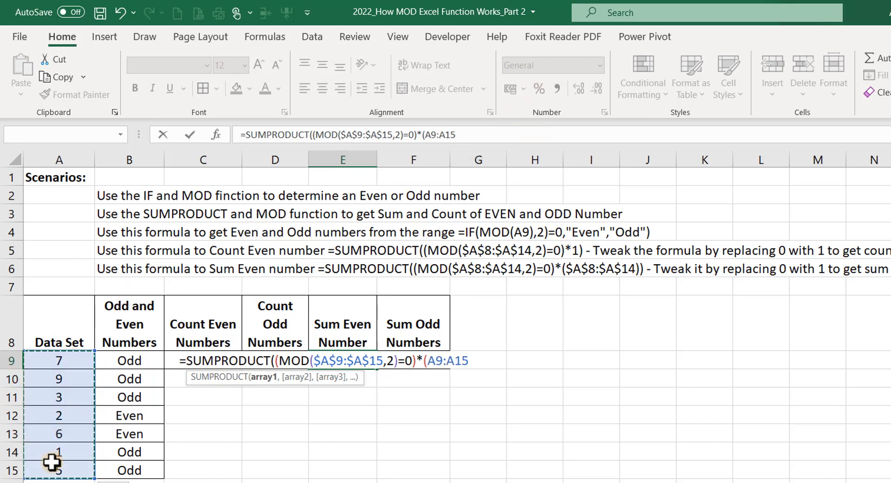
key("F4")
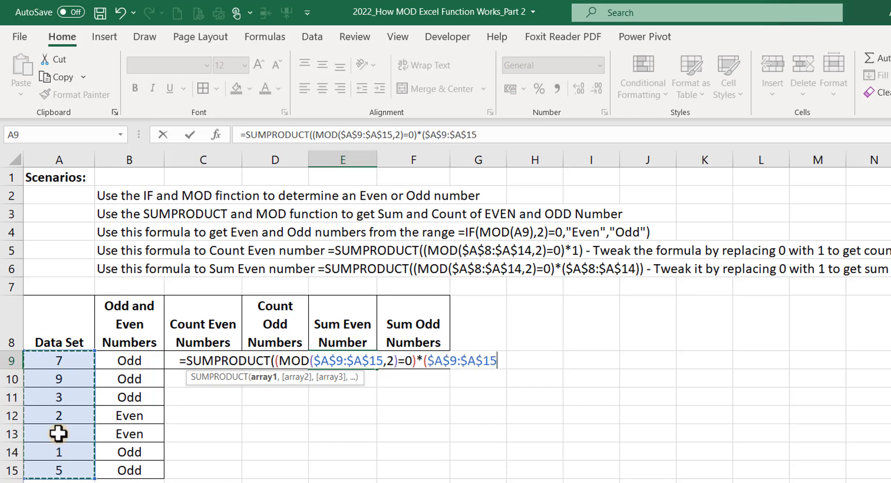
type("))")
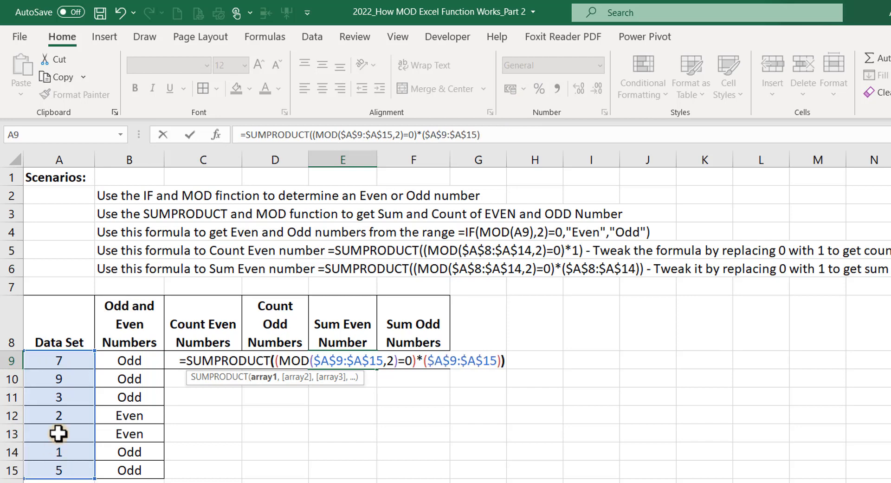
key("Return")
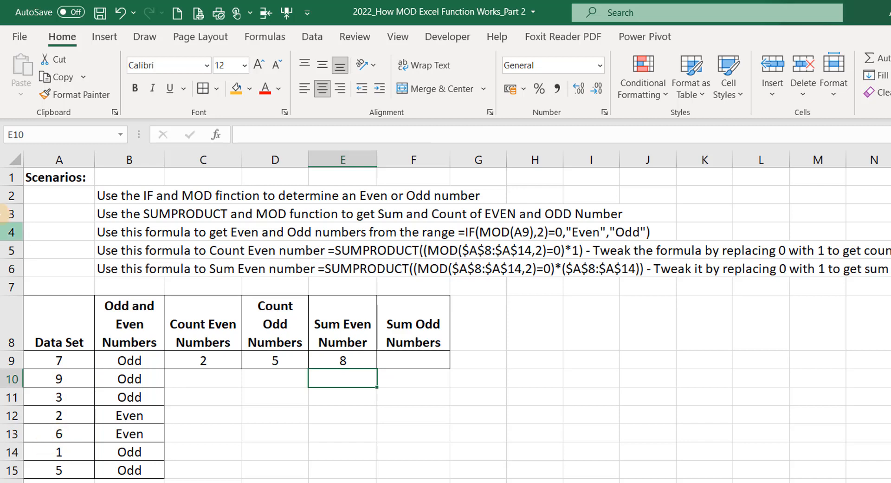
left_click(343, 360)
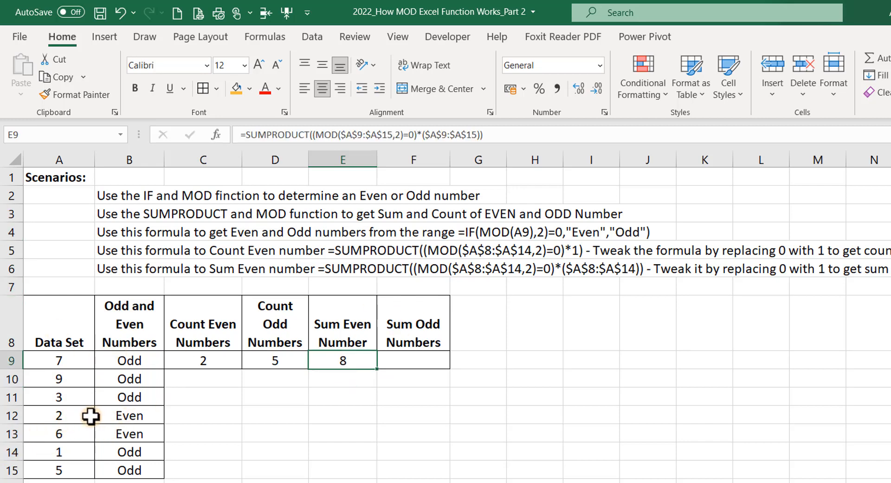
left_click_drag(65, 414, 61, 430)
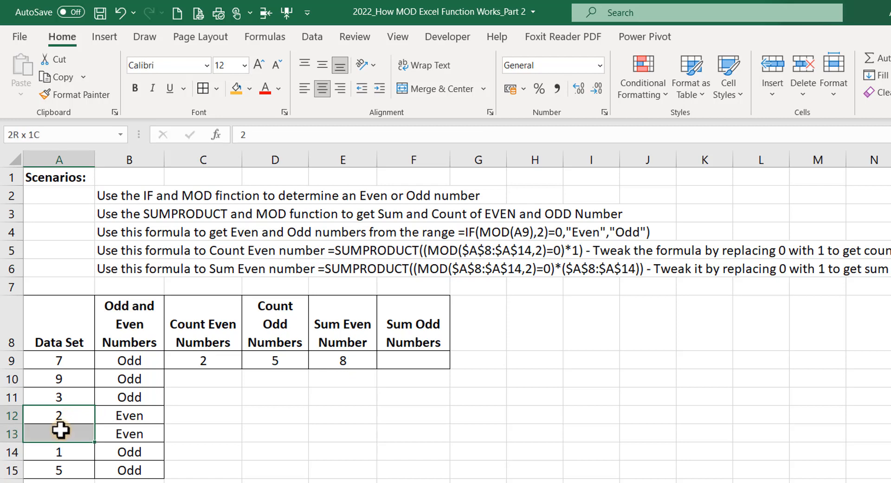
left_click(394, 358)
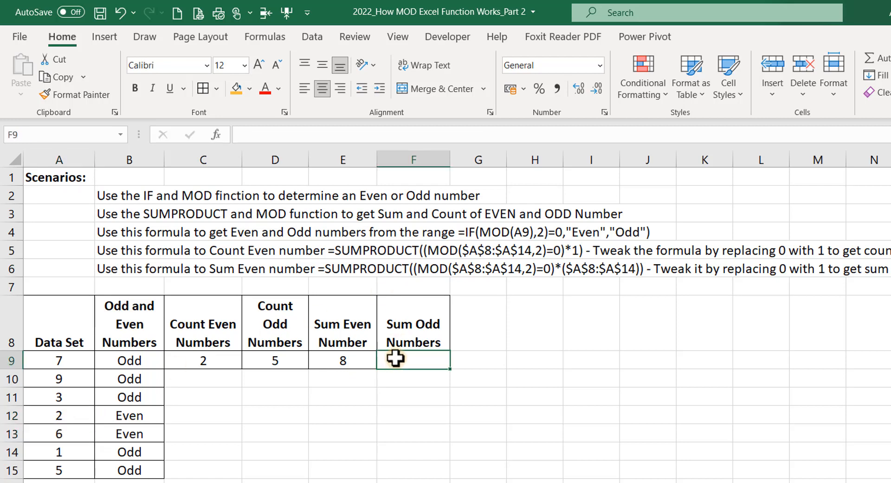
Enter =SUMPRODUCT((MOD($A$9:$A$15,2)=1)*($A$9:$A$15)) in F9 to total the odd values, giving 25.
type("=sumpr")
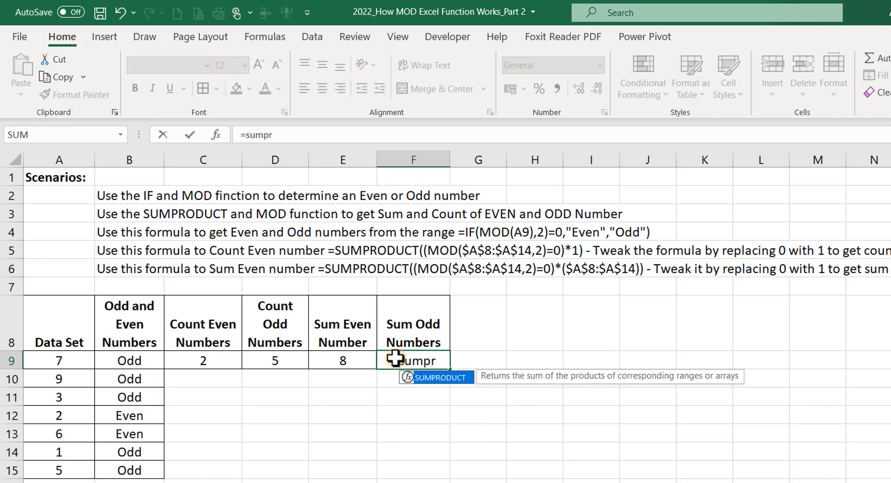
key("Tab")
type("(")
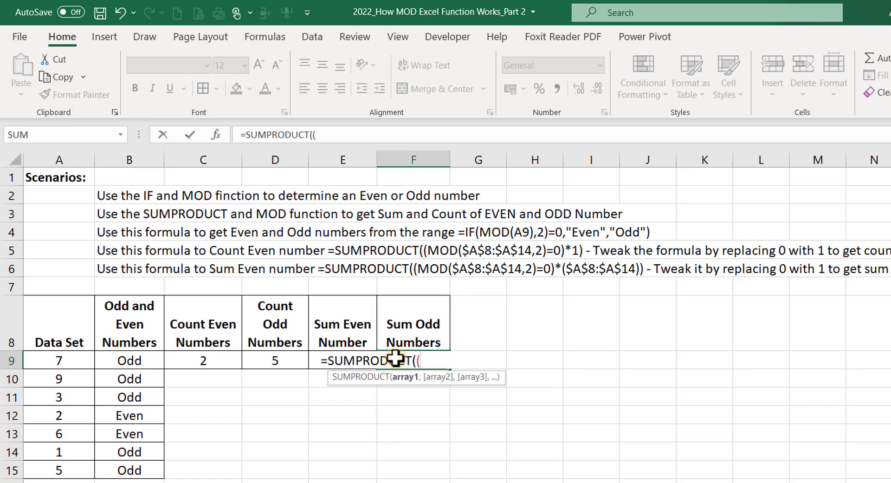
type("mod")
key("Tab")
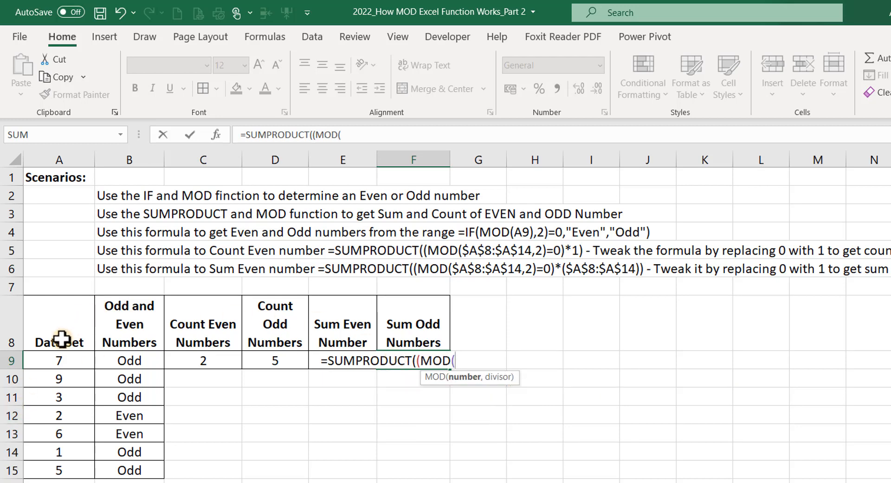
left_click_drag(55, 360, 53, 470)
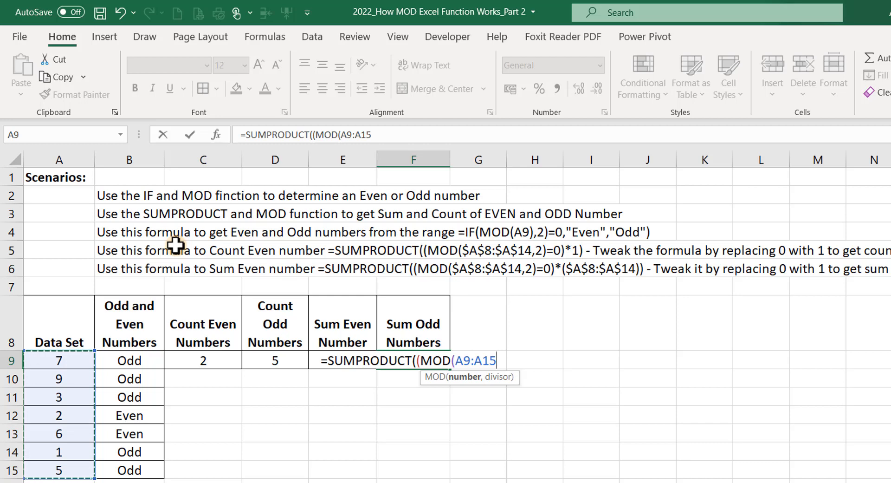
key("F4")
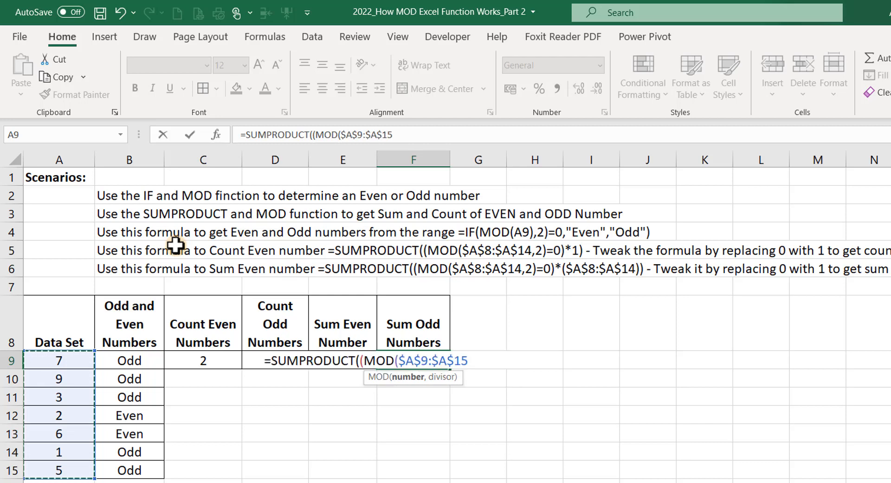
type(",")
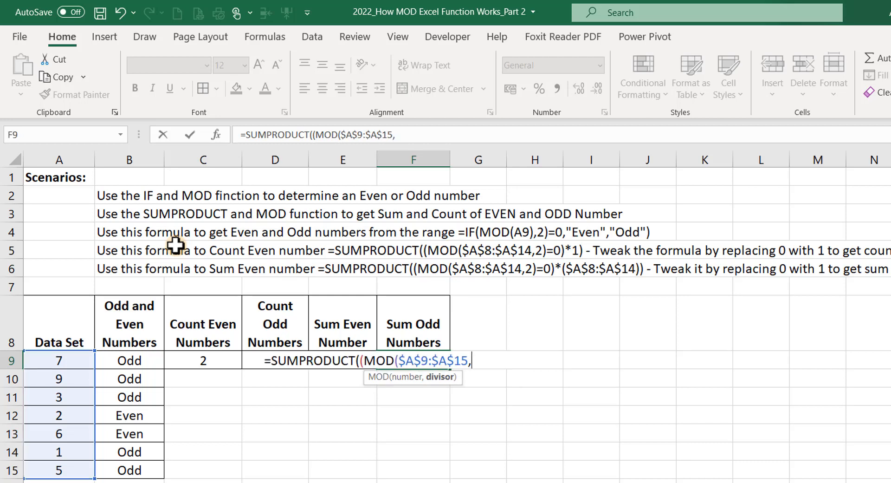
type("2)=")
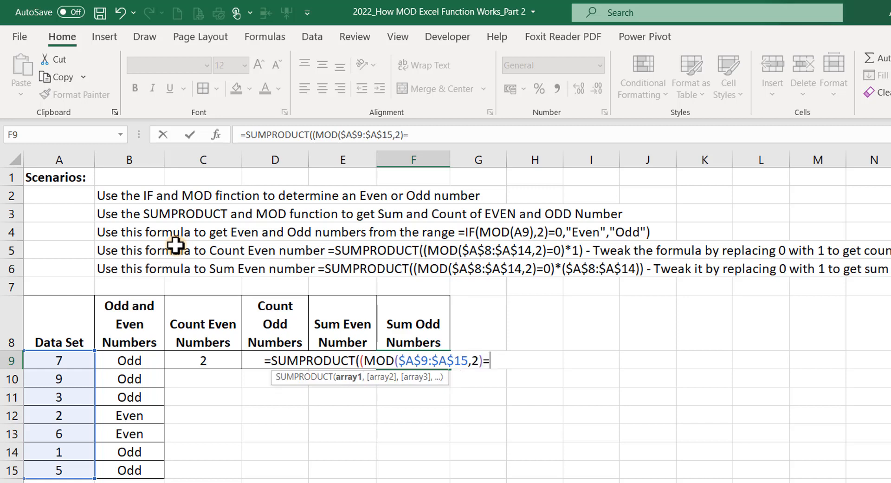
type("1)*(")
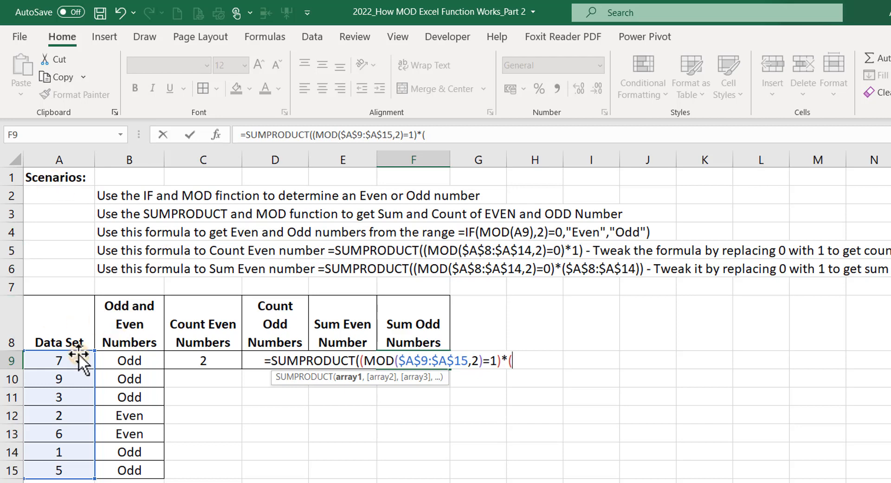
left_click_drag(49, 359, 93, 268)
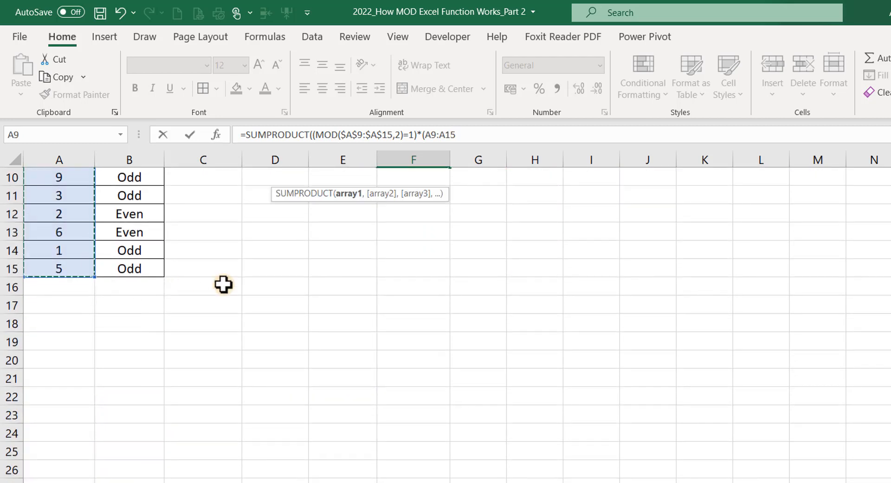
scroll(432, 288, "up", 3)
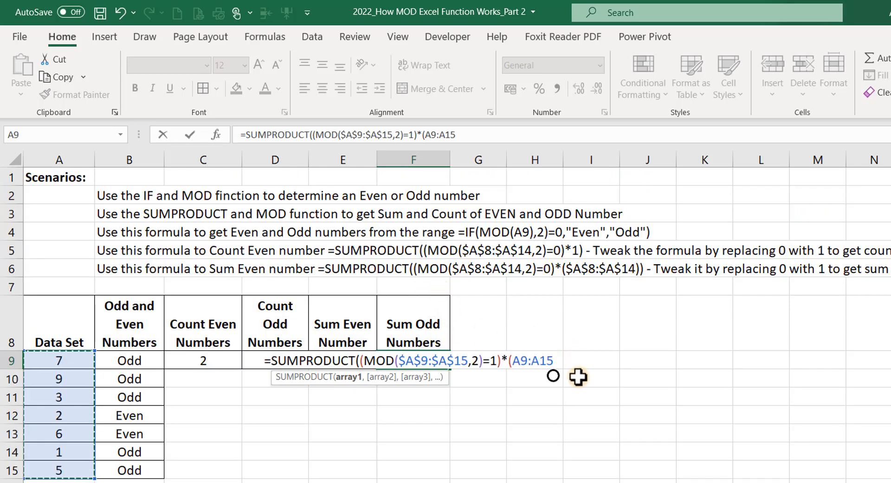
key("F4")
type(")")
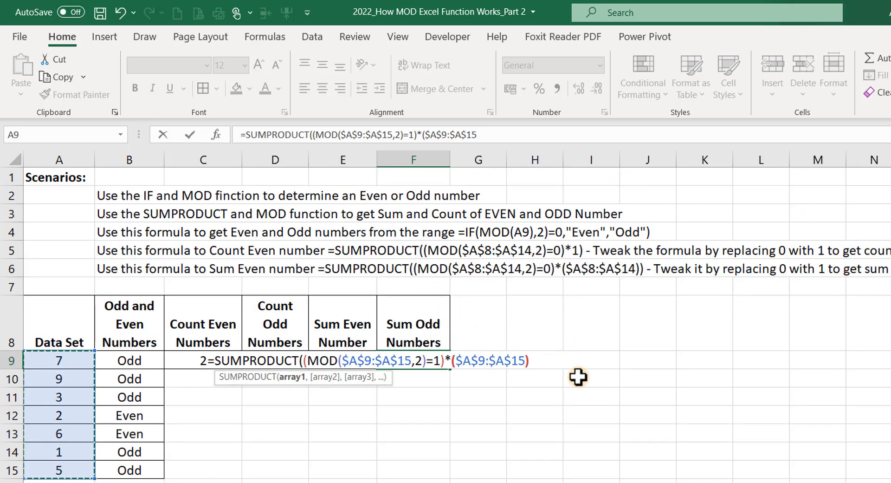
type(")")
key("Return")
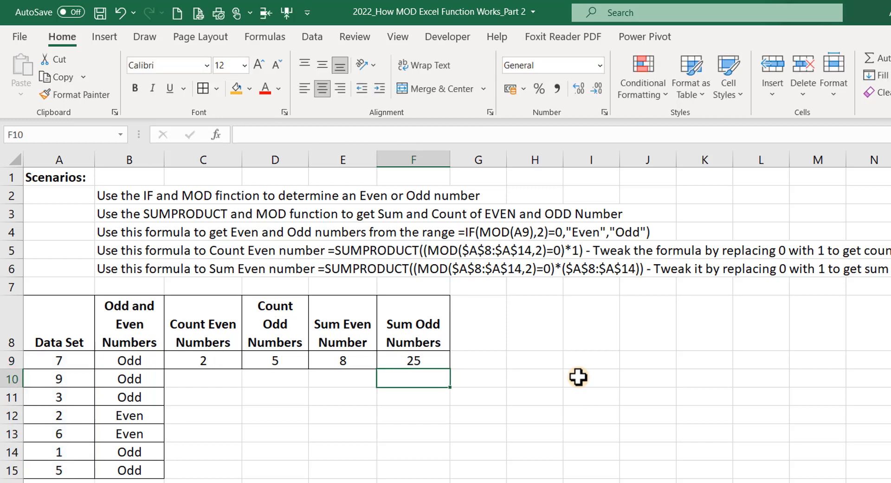
scroll(398, 348, "down", 3)
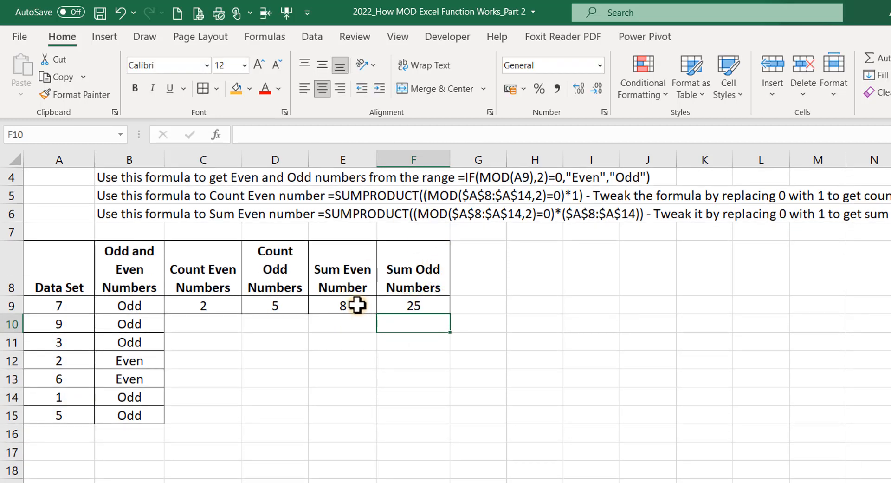
left_click(279, 305)
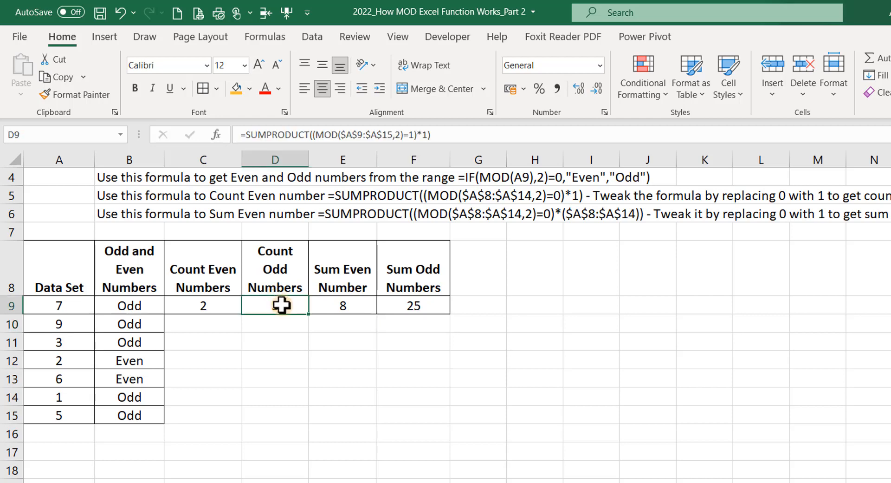
left_click(225, 305)
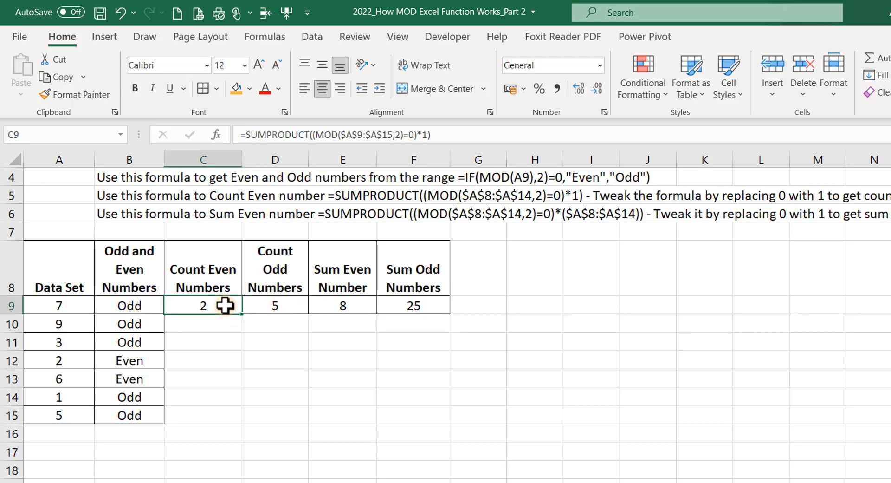
left_click(354, 300)
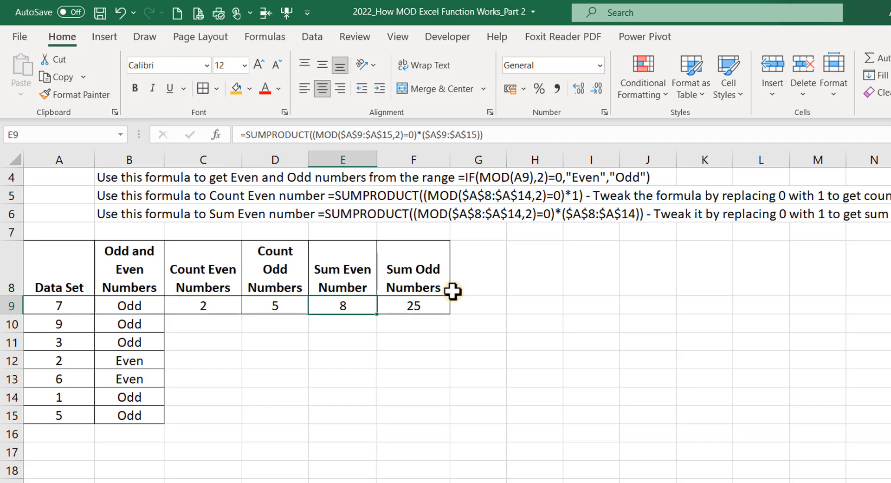
left_click(421, 299)
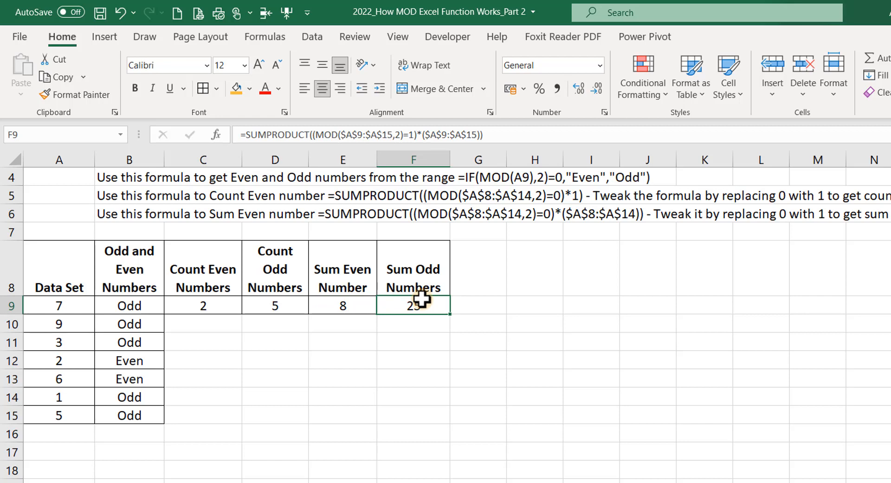
scroll(348, 315, "up", 1)
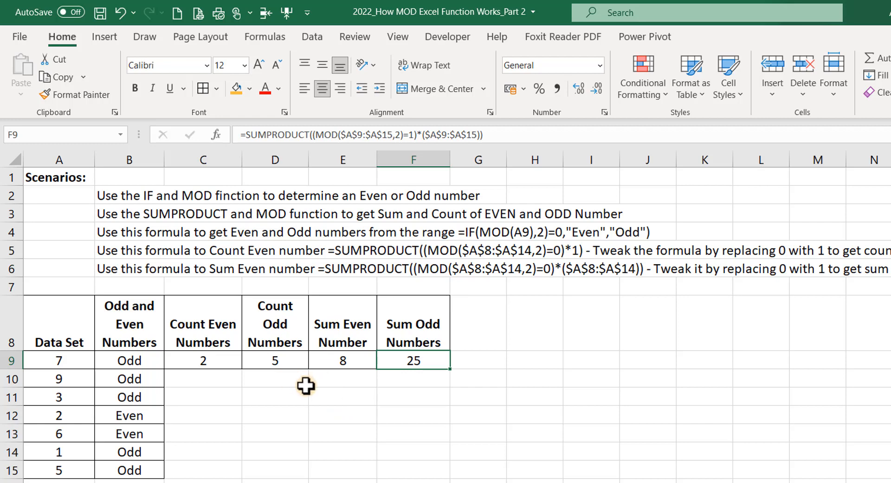
left_click(154, 361)
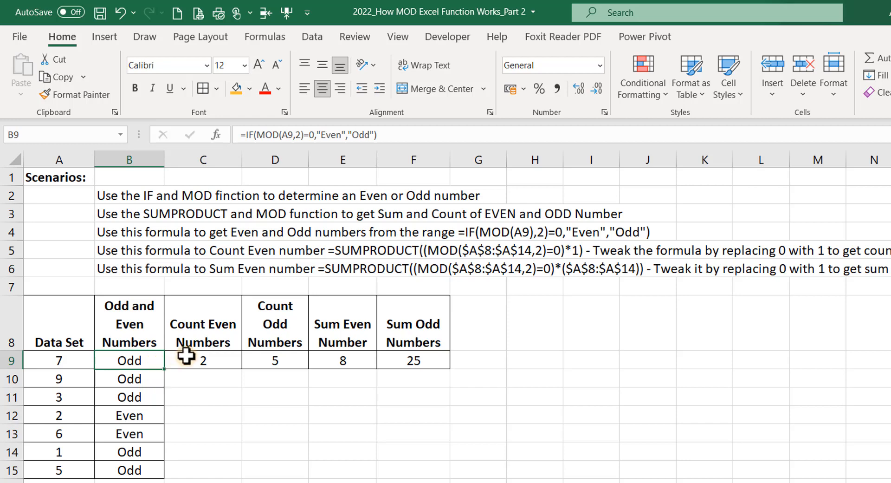
left_click(205, 363)
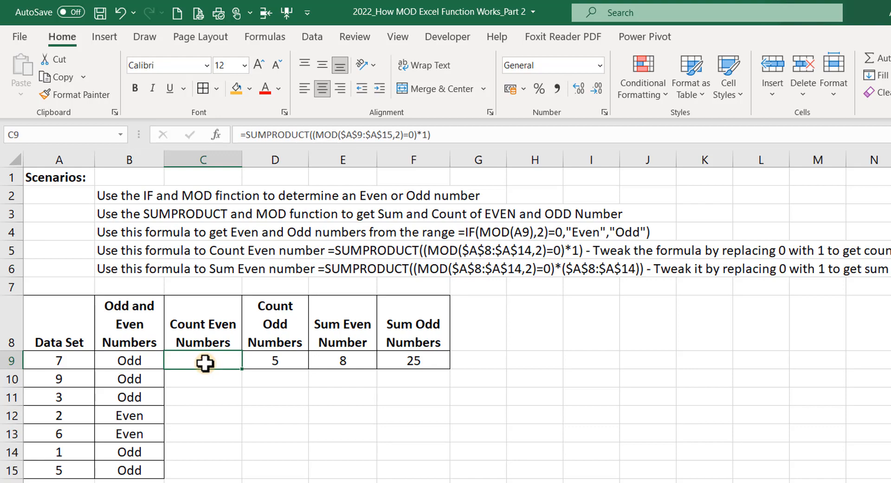
left_click(338, 358)
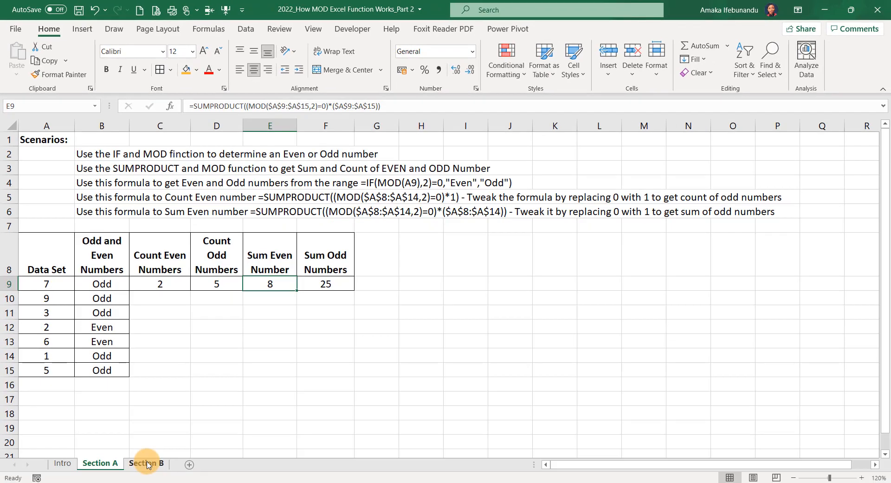
Switch to the Section B sheet and select the ROWS table data starting at A9.
left_click(146, 463)
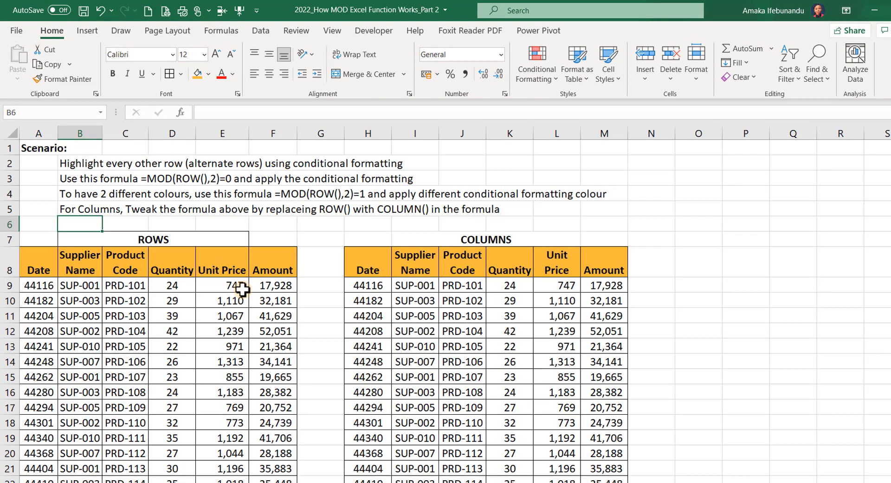
left_click(242, 289)
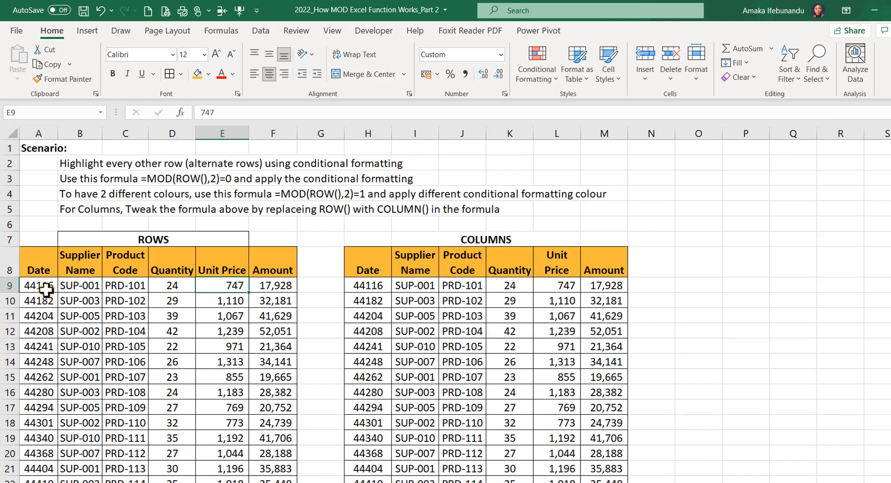
left_click_drag(37, 287, 270, 454)
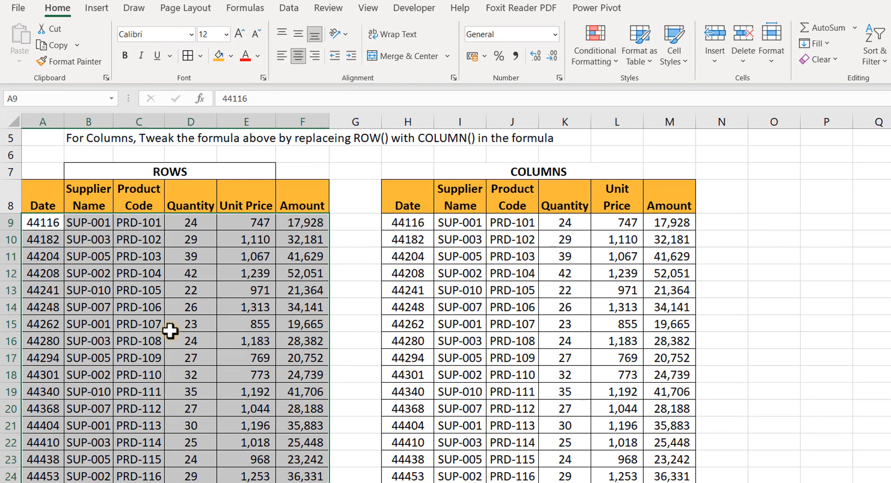
scroll(170, 330, "up", 2)
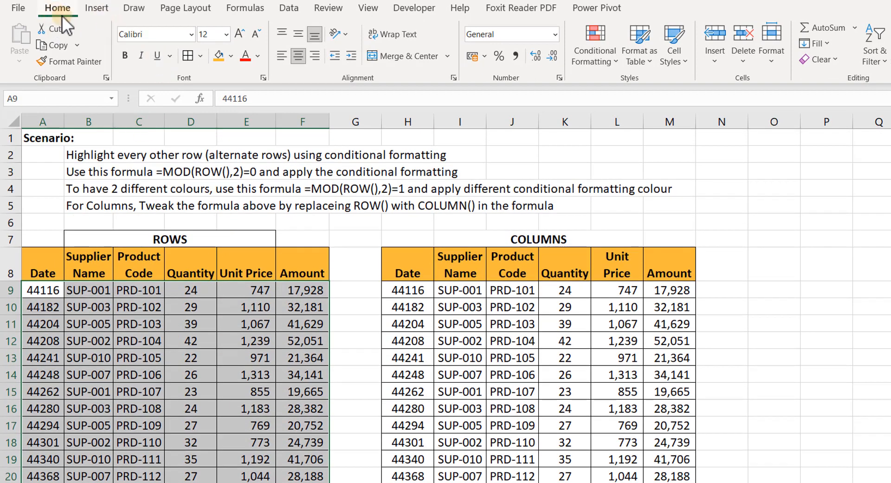
Create a new formula-based conditional formatting rule using =MOD(ROW(),2)=0.
left_click(615, 63)
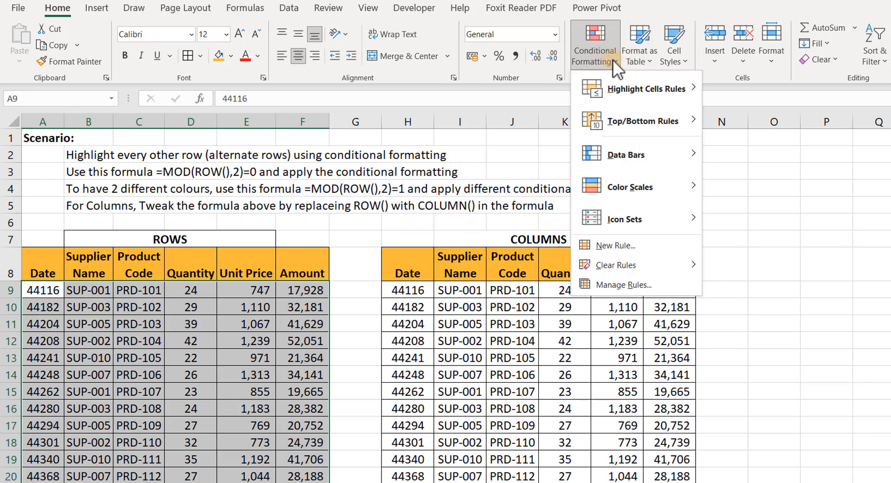
left_click(625, 240)
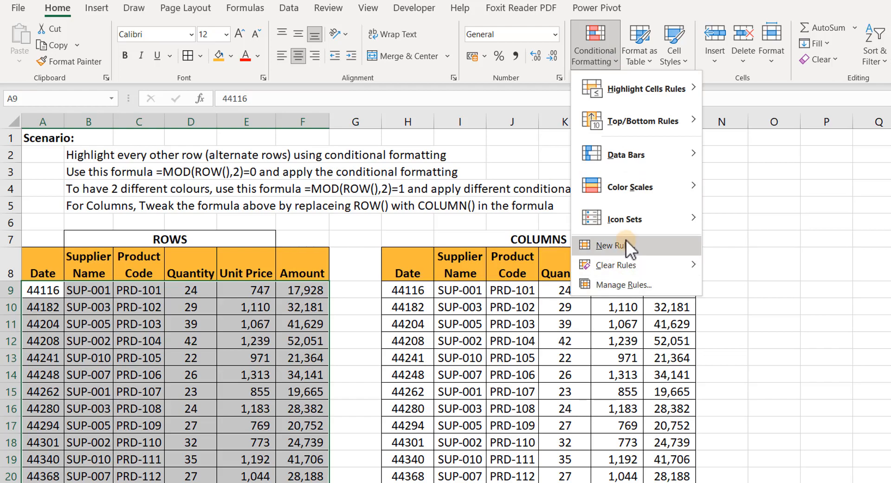
left_click(622, 247)
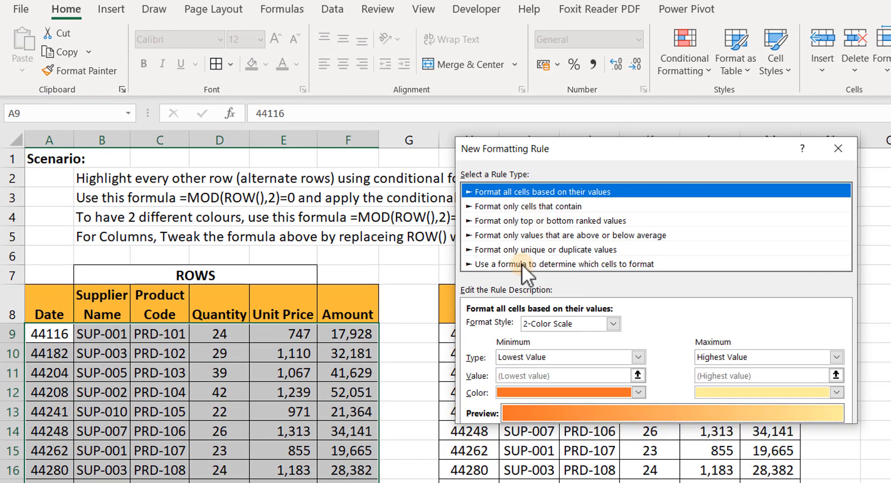
left_click(521, 263)
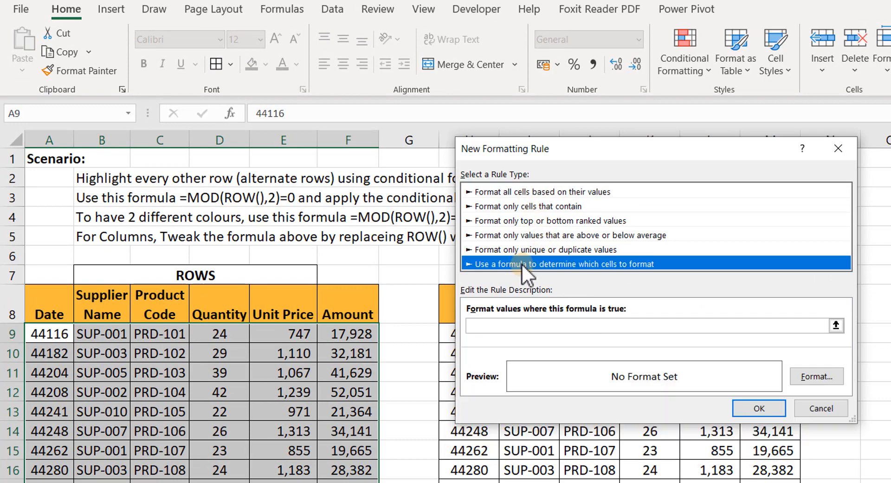
left_click(504, 326)
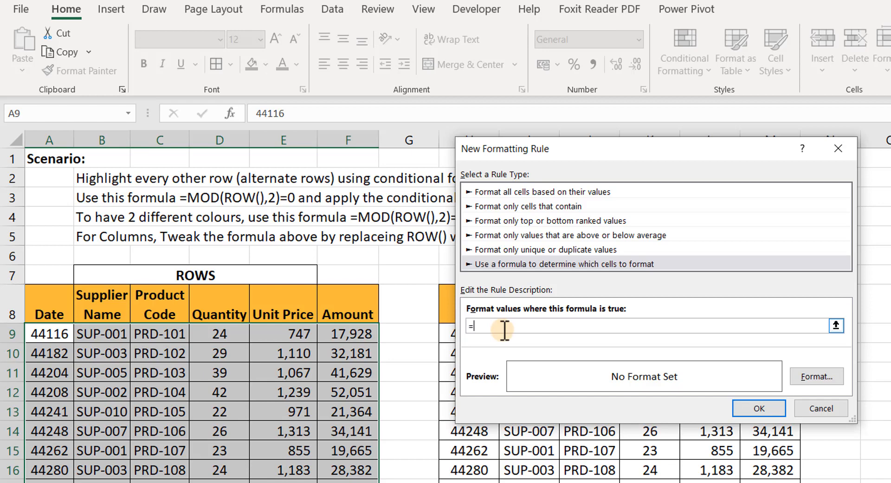
type("=MOD(ROW(),2)=0")
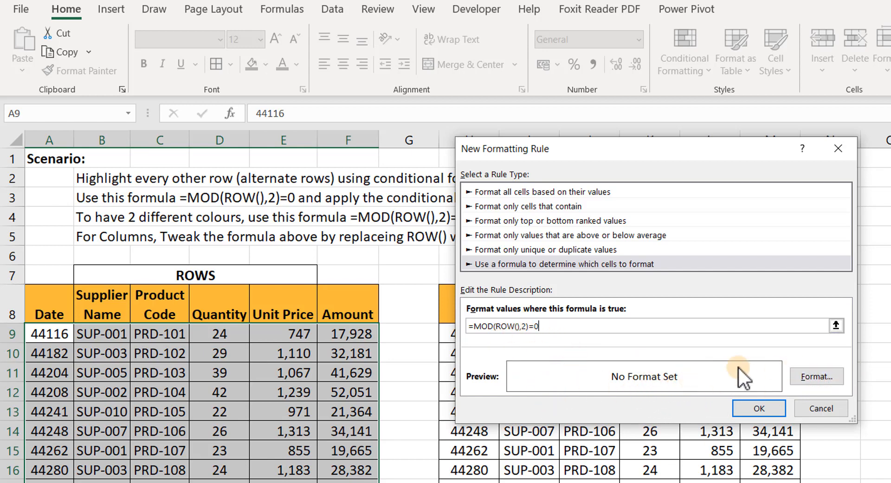
Give the even-row rule a light green fill and apply it to the ROWS table.
left_click(812, 375)
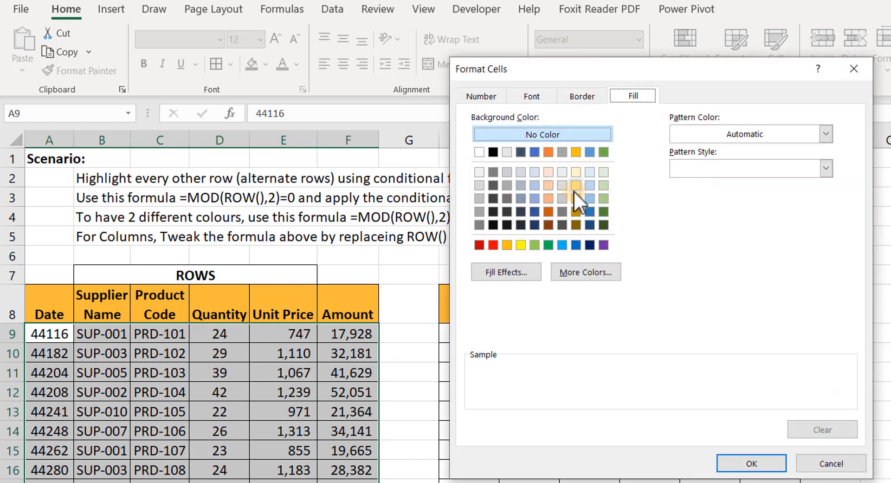
left_click(604, 198)
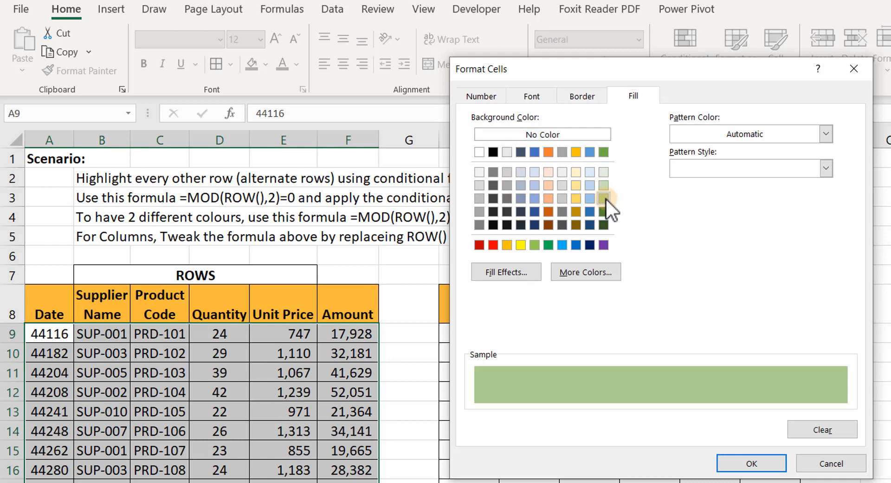
left_click(603, 185)
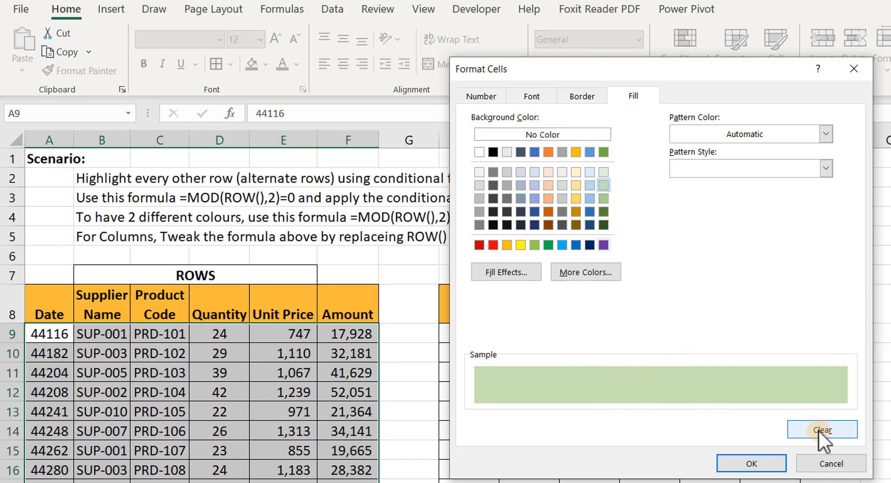
left_click(751, 463)
left_click(765, 408)
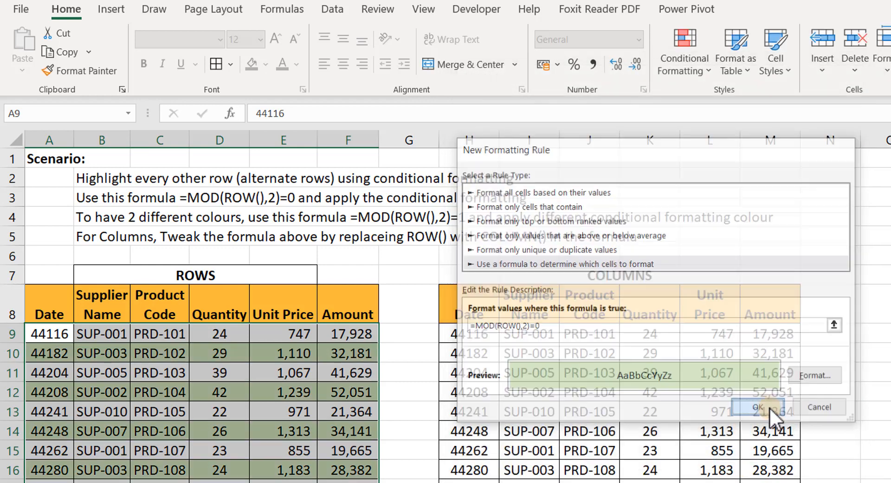
Review the green banding, then reselect the ROWS table rows 9 to 24 for another conditional format.
left_click(227, 415)
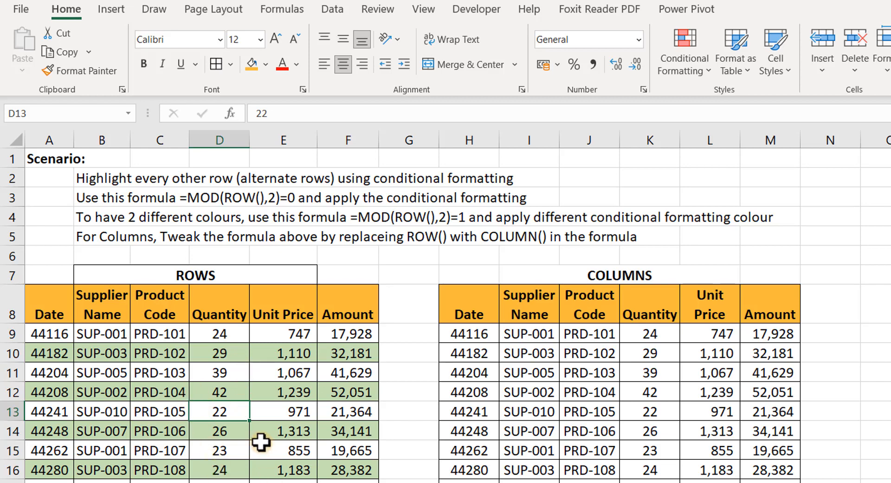
left_click_drag(41, 334, 348, 481)
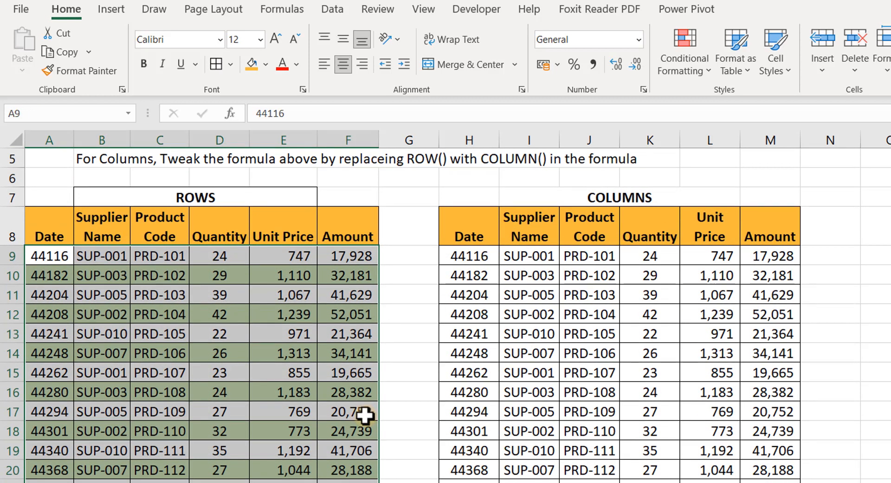
scroll(368, 418, "up", 2)
left_click(707, 67)
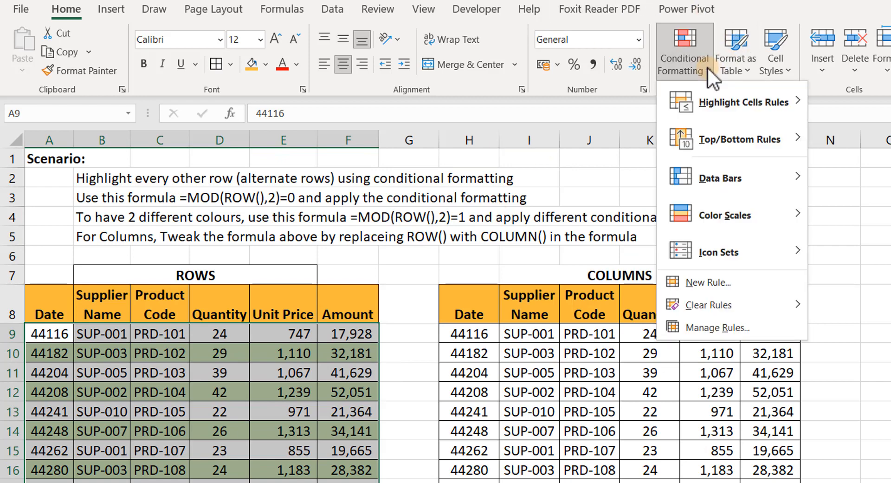
Start a new formula-based rule =MOD(ROW(),2)=1 for the odd rows.
left_click(731, 282)
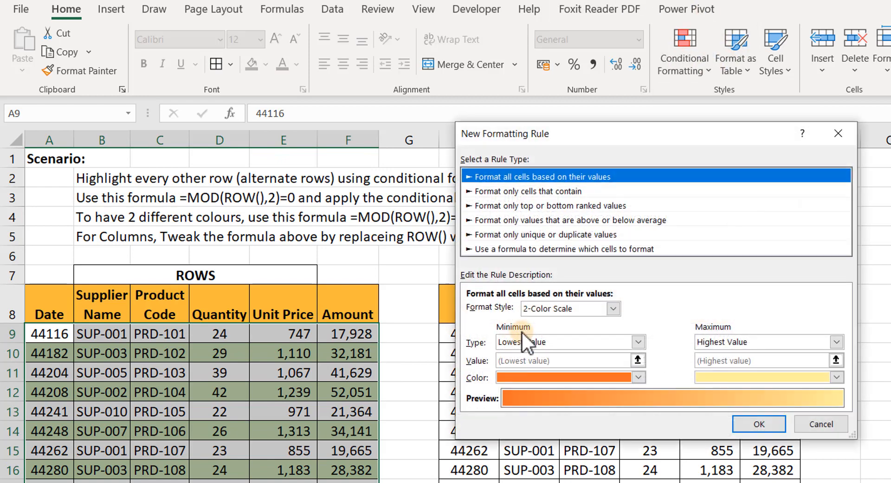
left_click(563, 247)
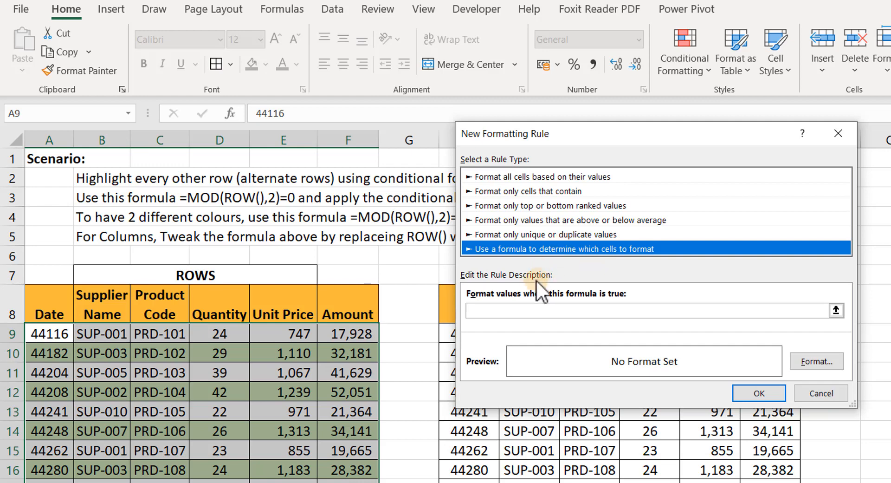
left_click(522, 309)
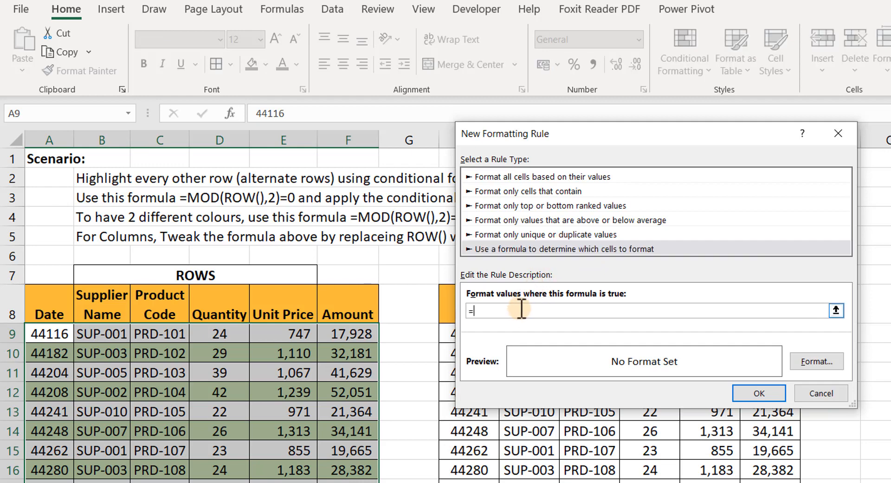
type("=MOD(ROW(),2)=1")
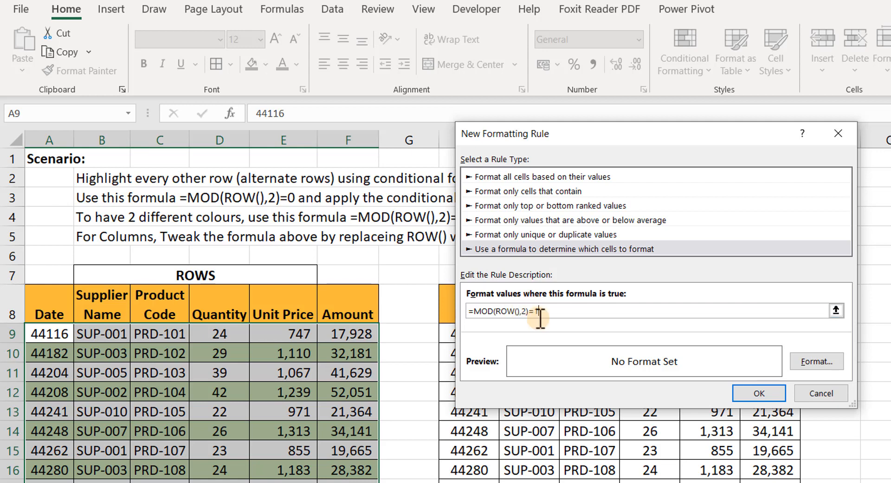
Give the odd-row rule a light orange fill and apply it, so rows alternate in two colours.
left_click(808, 362)
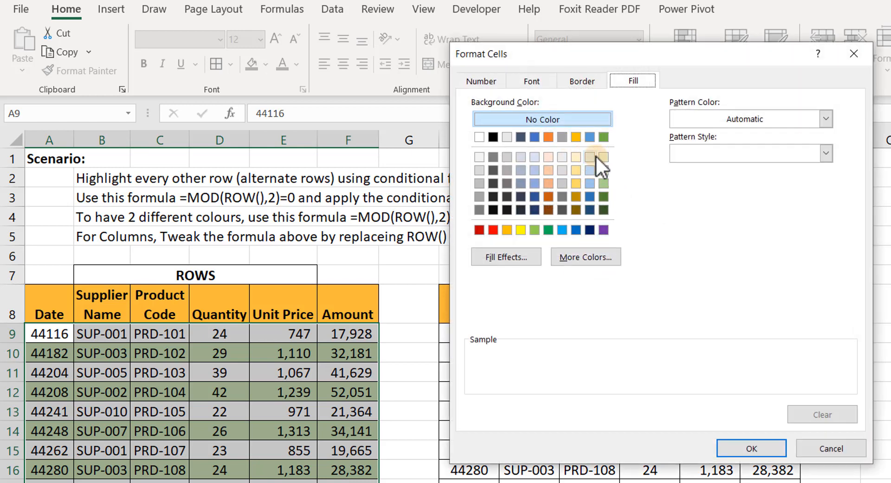
left_click(575, 170)
left_click(749, 451)
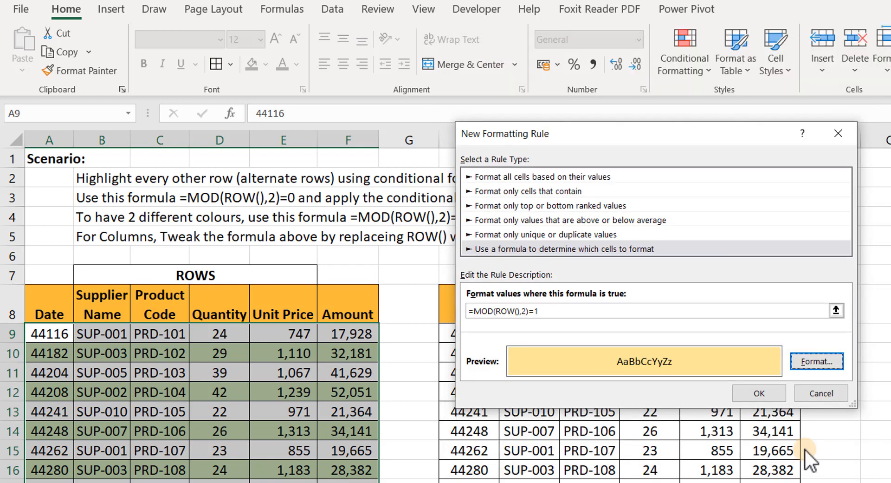
left_click(817, 361)
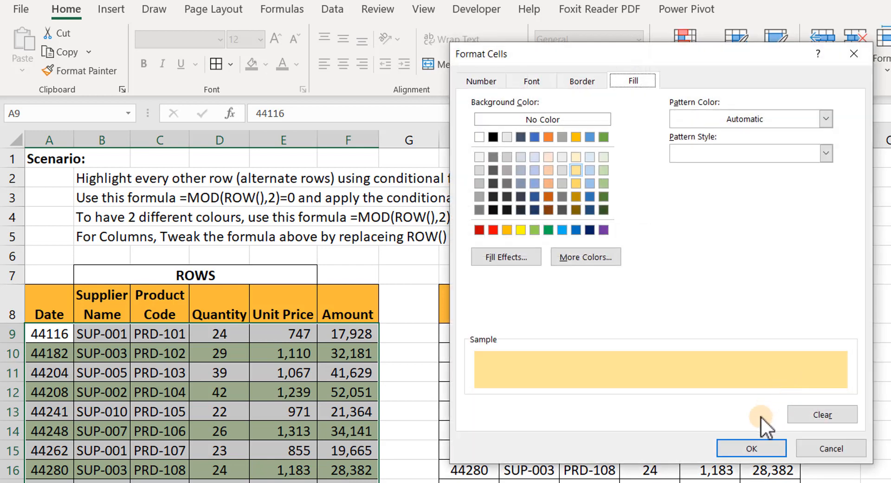
left_click(751, 448)
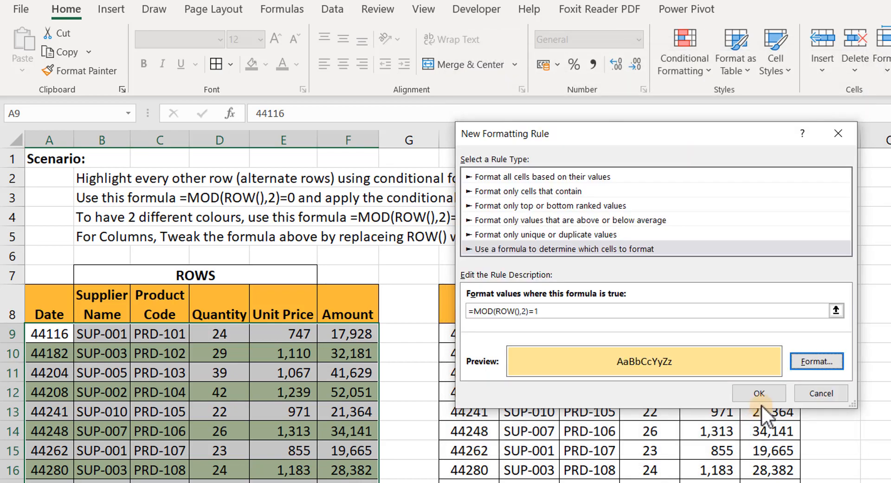
left_click(766, 392)
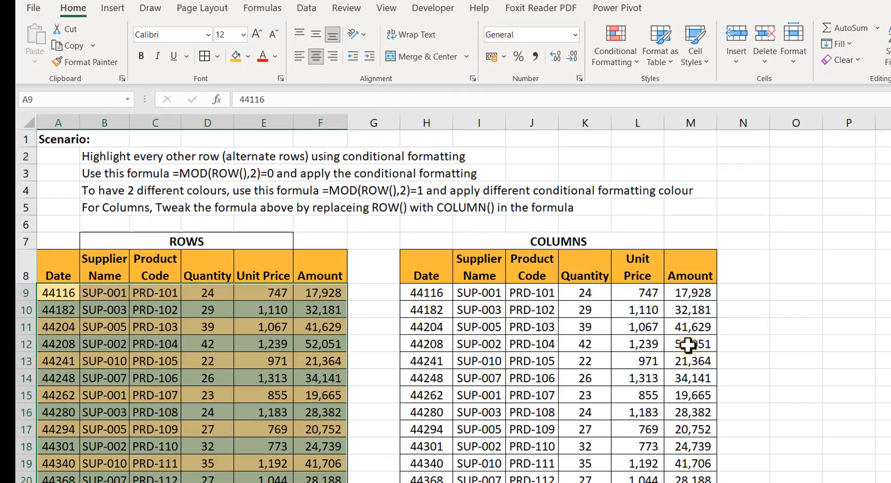
left_click(264, 428)
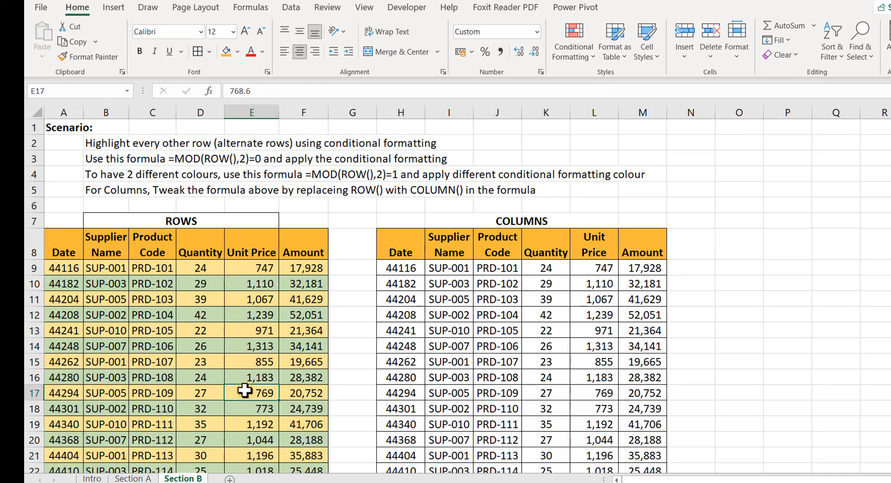
scroll(175, 360, "down", 3)
scroll(127, 362, "up", 3)
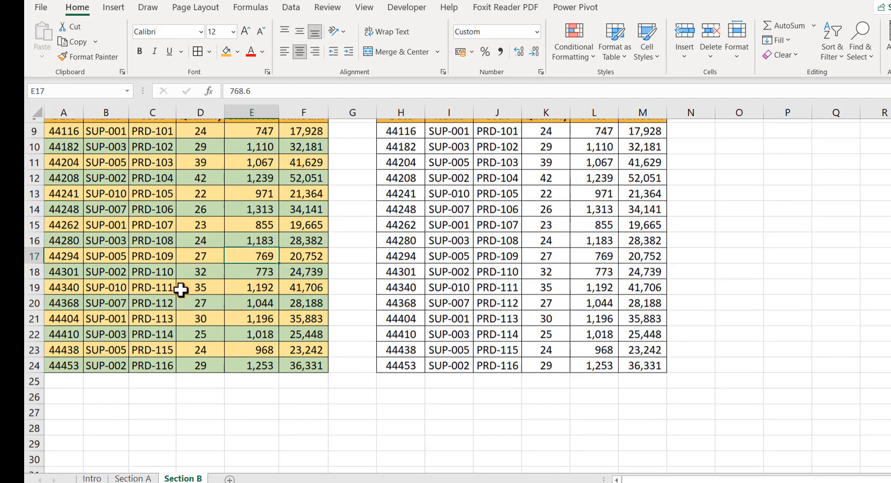
left_click(35, 424)
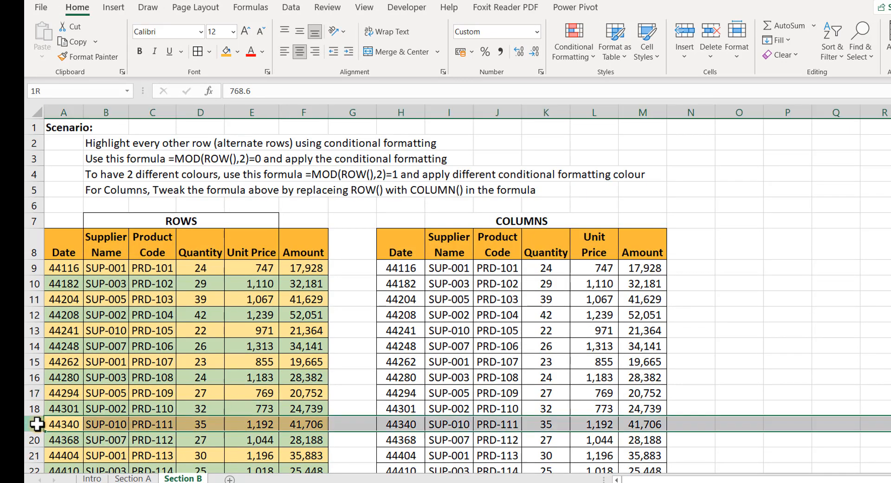
right_click(39, 424)
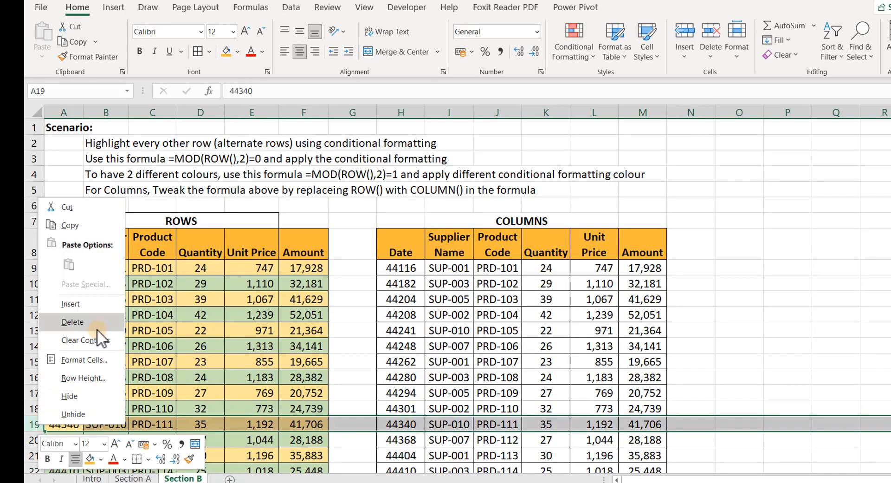
left_click(90, 304)
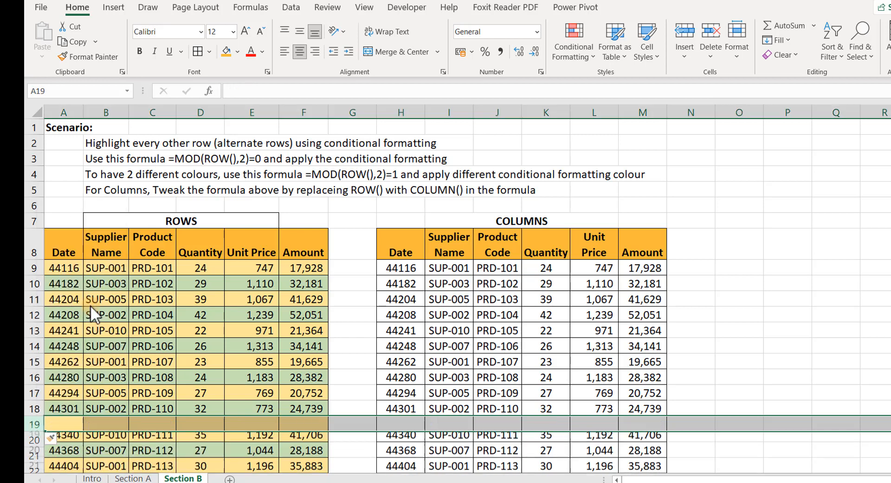
left_click(137, 423)
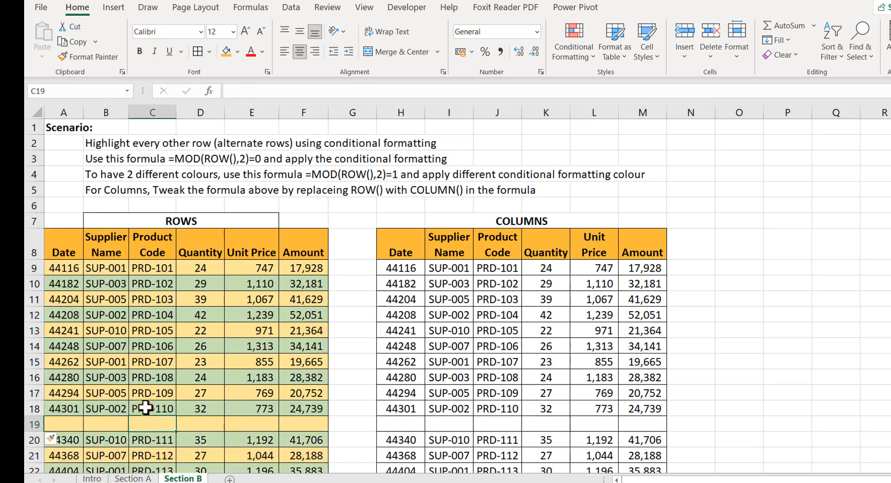
scroll(149, 417, "down", 1)
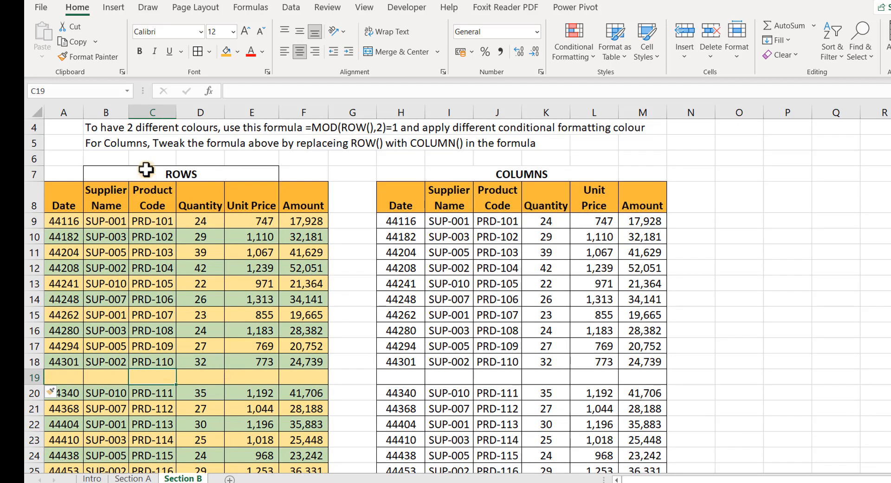
key("shift+space")
key("ctrl+minus")
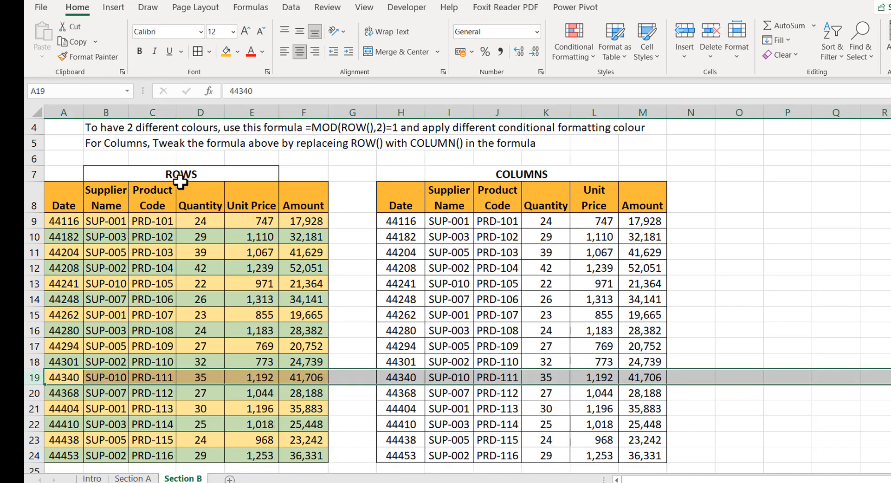
left_click(217, 297)
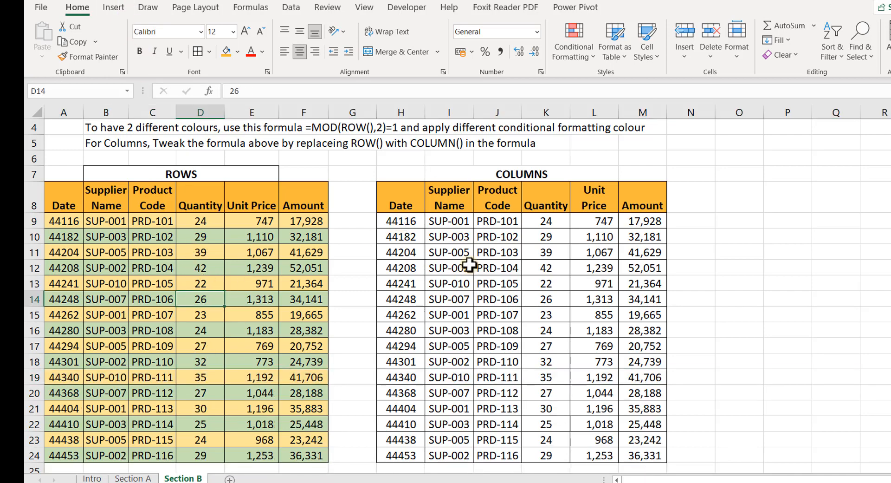
scroll(464, 260, "up", 1)
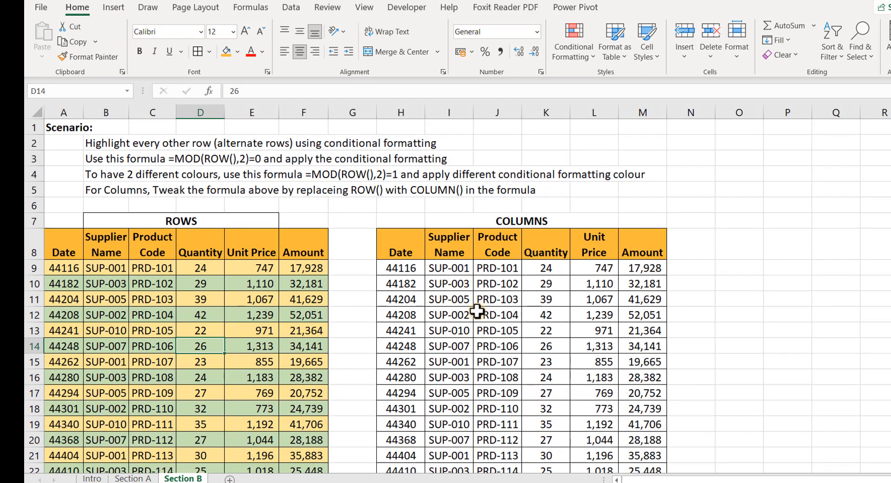
Start a formula-based conditional formatting rule =MOD(COLUMN(),2)=0 for the COLUMNS table.
left_click_drag(395, 267, 655, 433)
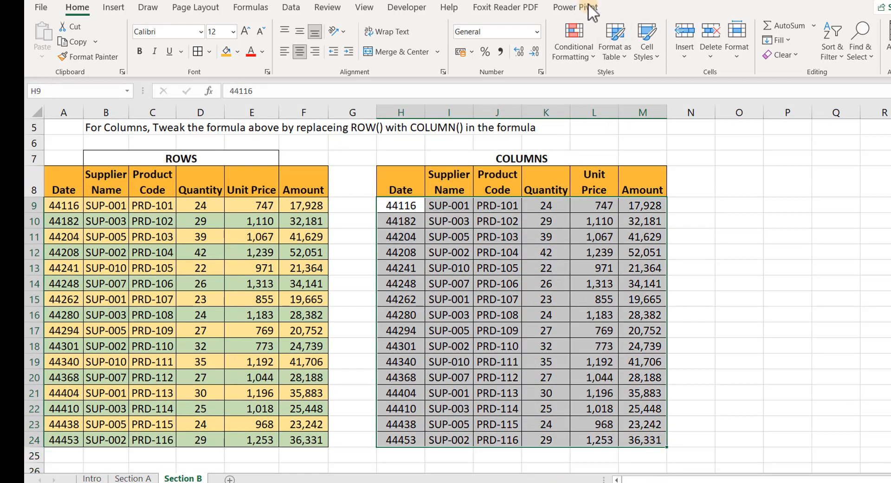
left_click(593, 57)
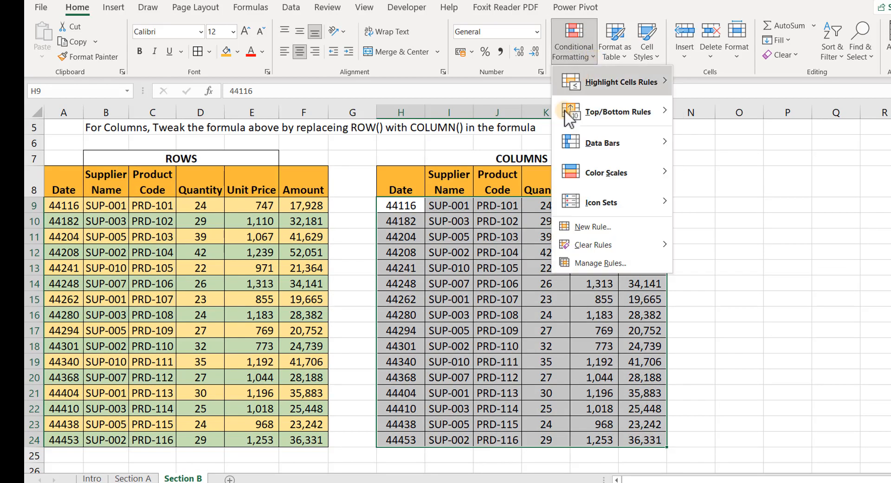
left_click(582, 226)
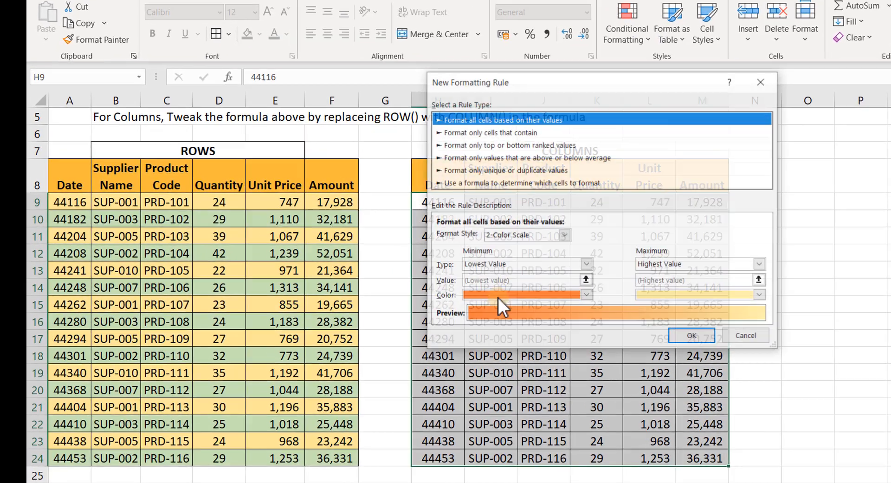
left_click(544, 178)
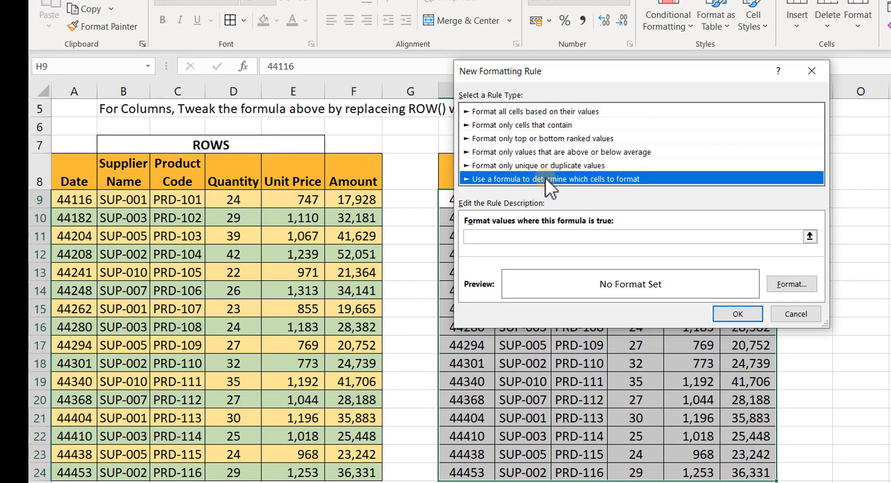
left_click(504, 236)
type("=")
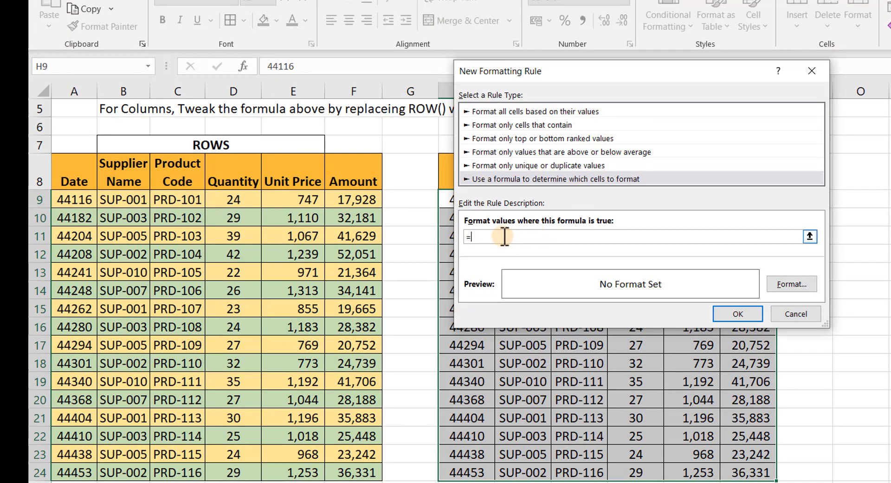
type("MOD(COLUMN(),2)=0")
Give the rule a light green fill, apply it, and reselect H9:M24.
left_click(797, 284)
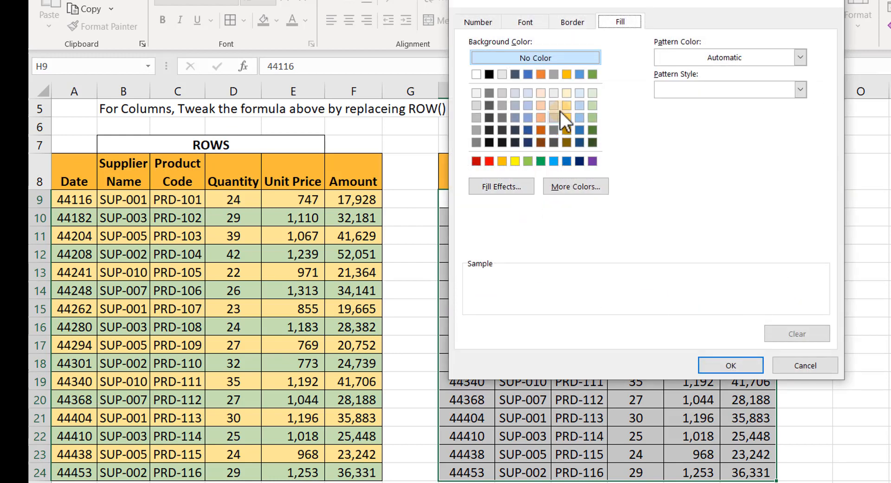
left_click(592, 105)
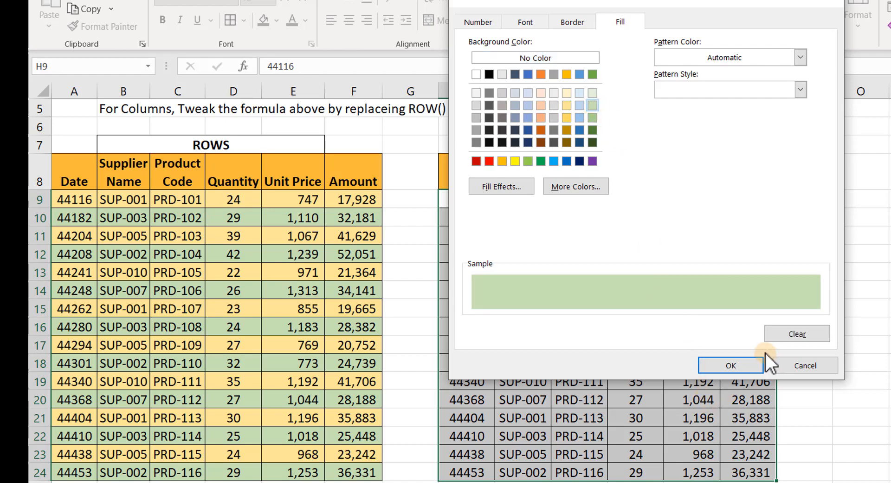
left_click(732, 364)
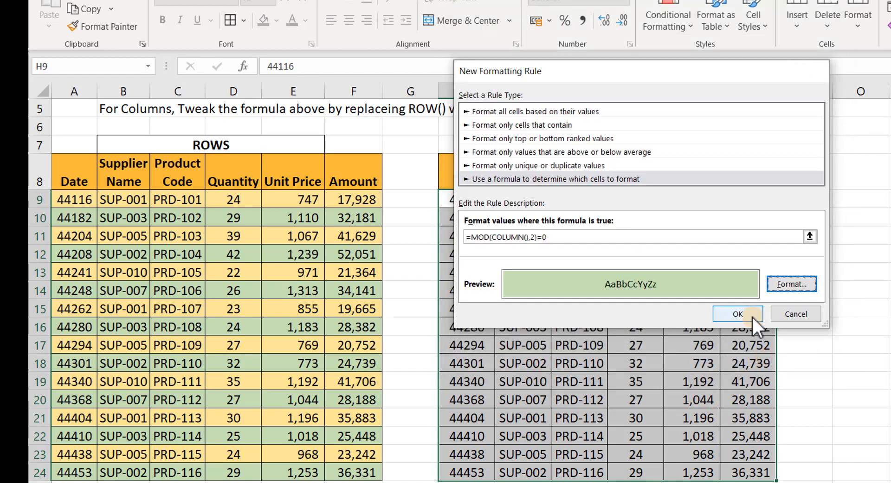
left_click(752, 315)
left_click(626, 306)
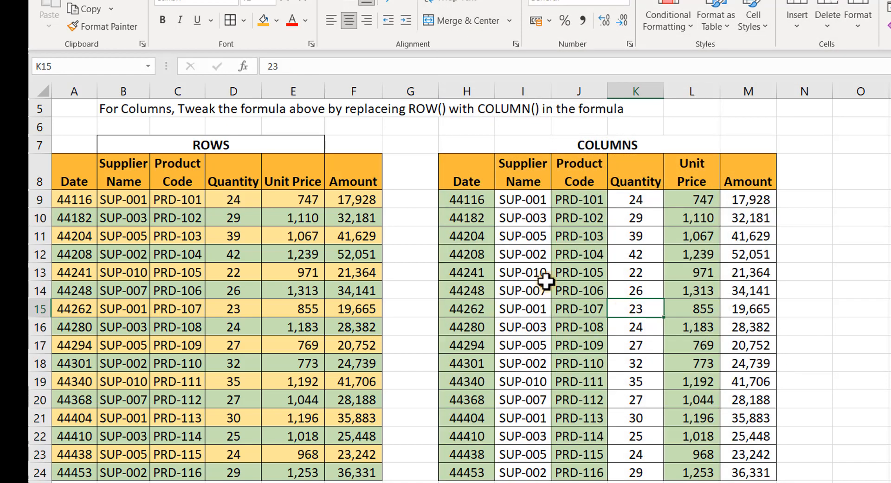
left_click_drag(462, 195, 755, 377)
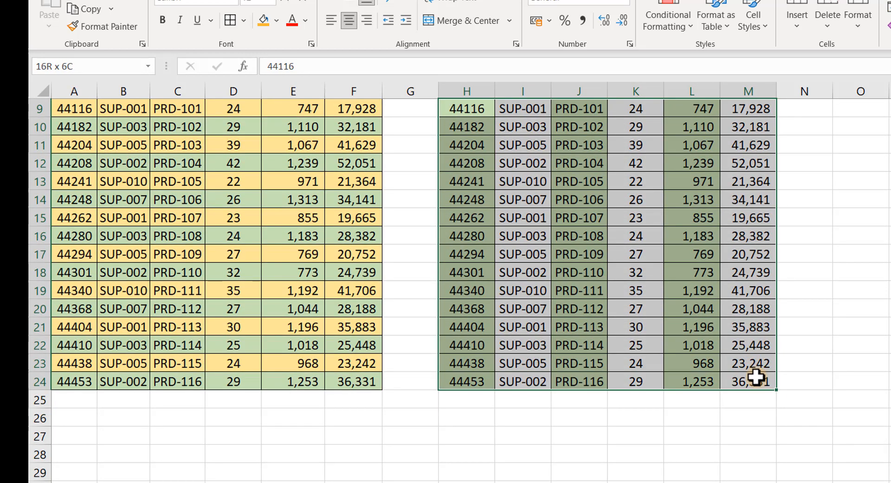
Add a second formula rule =MOD(ROW(),2)=1 with a gold fill to the selected table.
scroll(580, 283, "up", 2)
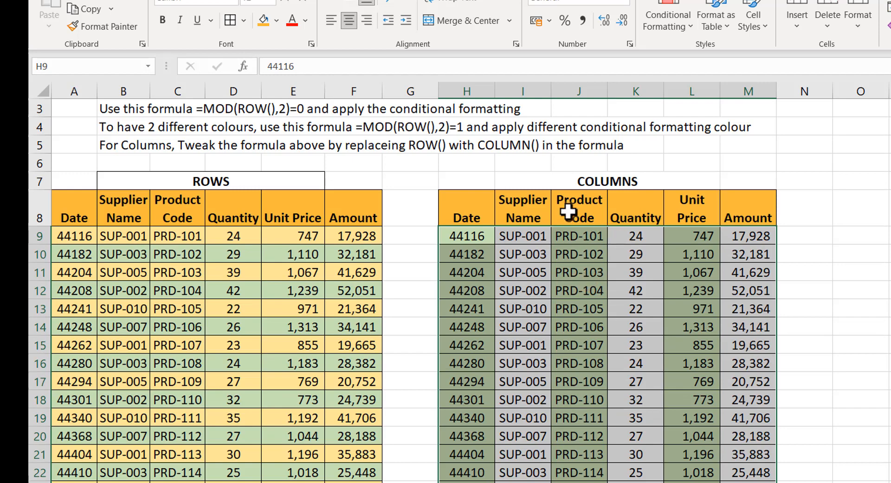
left_click(690, 27)
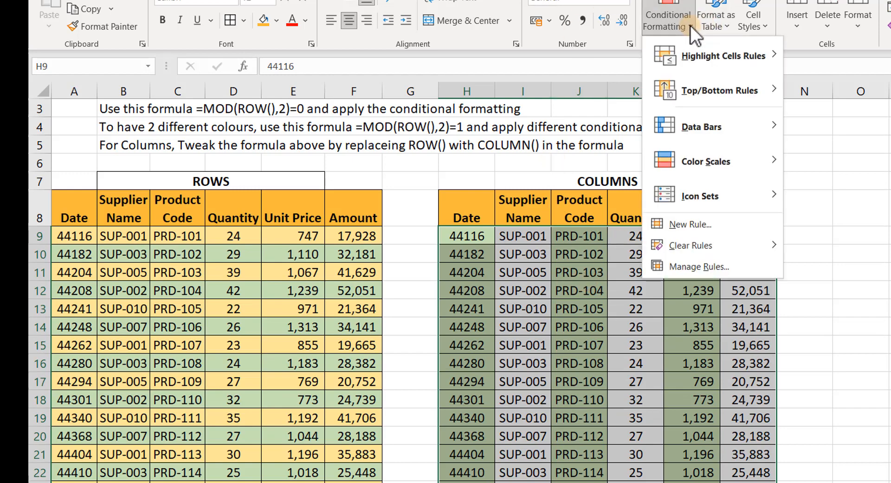
left_click(694, 225)
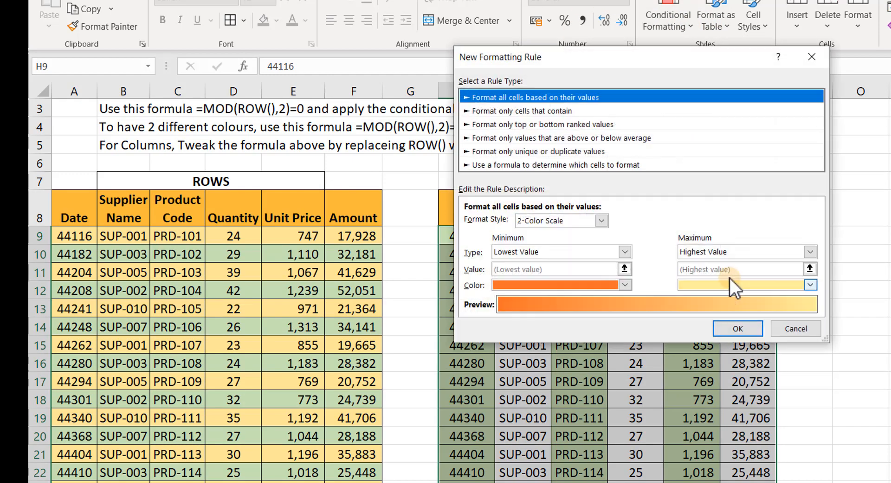
left_click(547, 164)
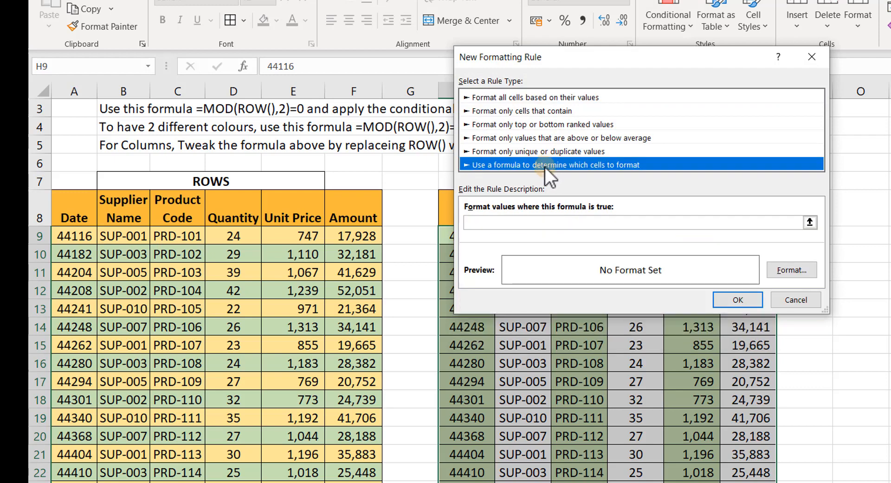
left_click(531, 221)
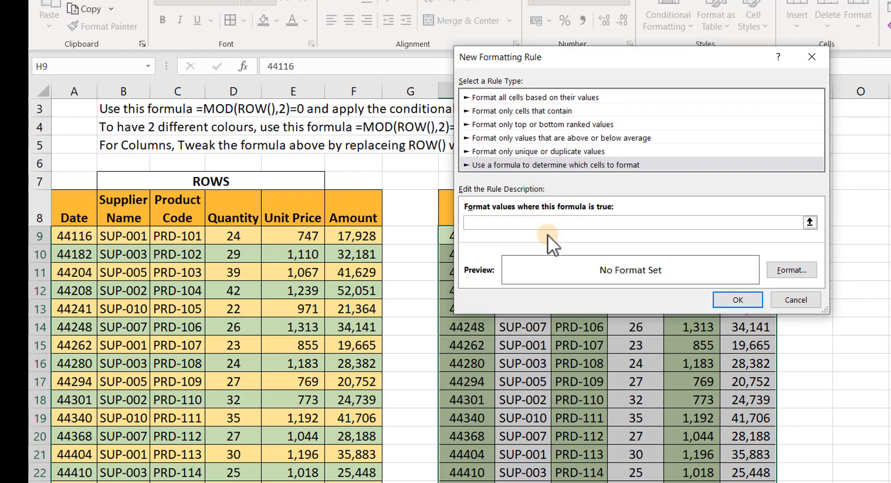
type("=MOD(ROW(),2)=1")
left_click(792, 268)
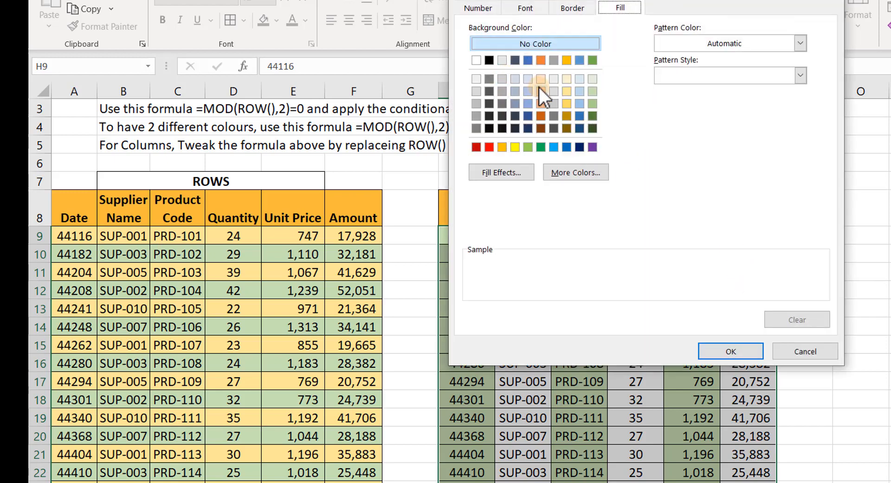
left_click(566, 91)
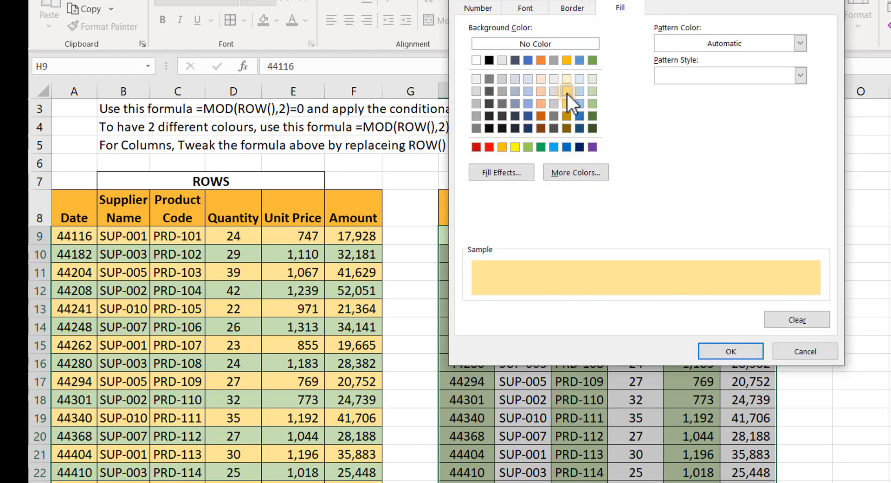
left_click(722, 351)
left_click(736, 300)
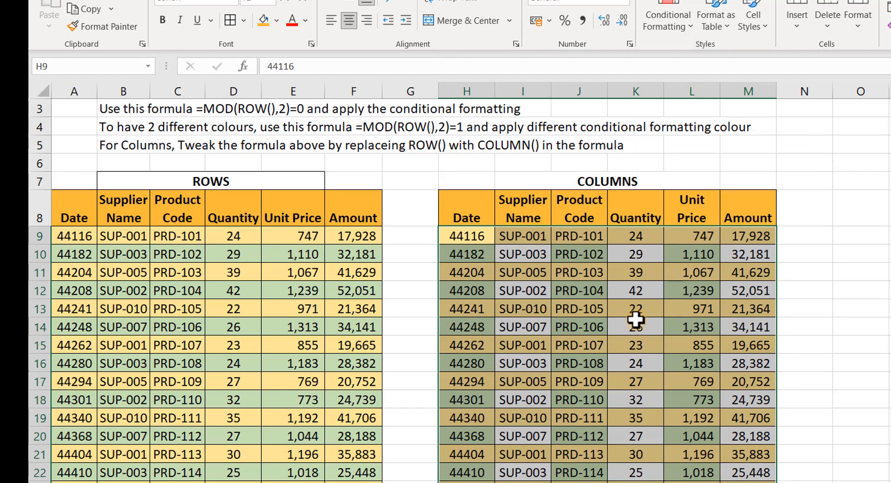
Open the =MOD(ROW(),2)=1 rule for editing in the rules manager.
left_click(689, 27)
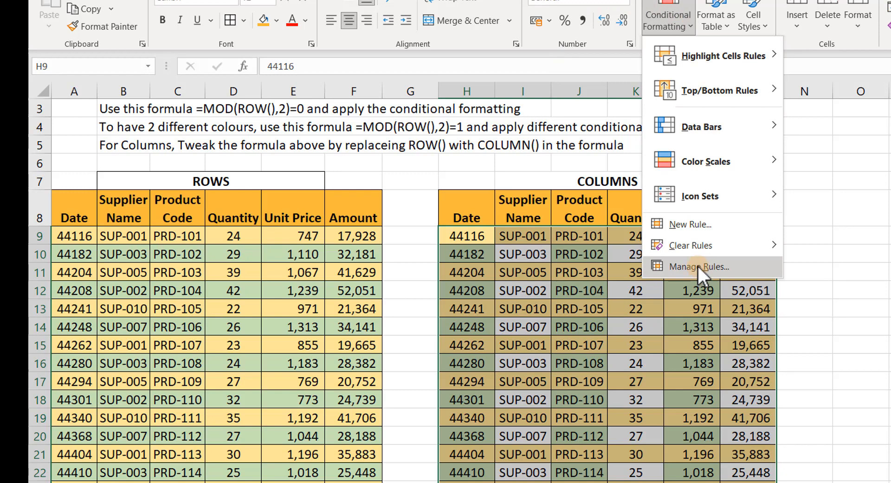
left_click(697, 266)
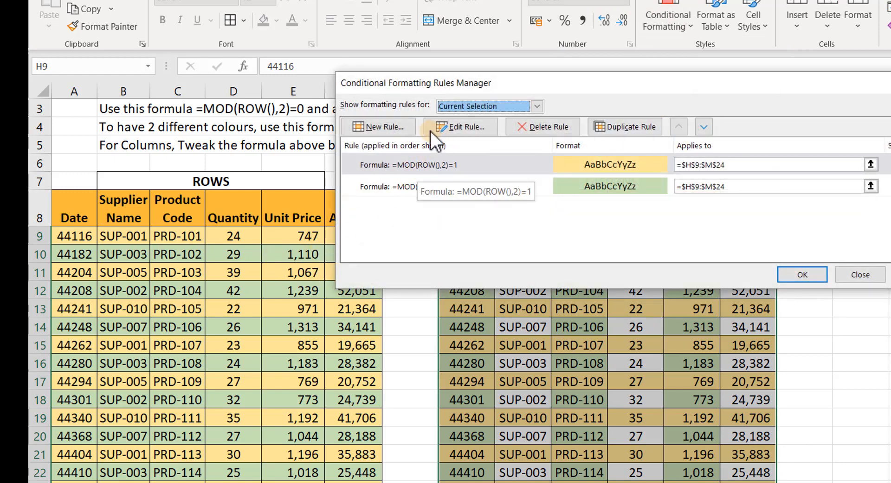
left_click(388, 166)
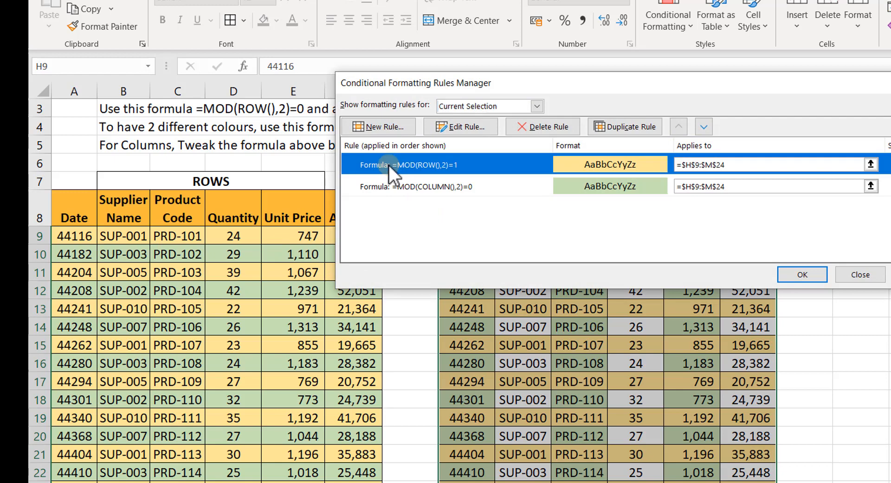
left_click(460, 123)
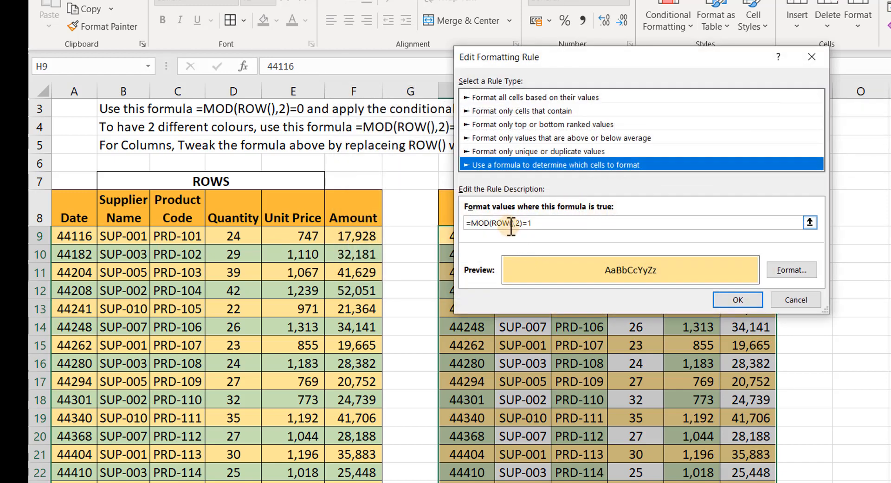
Change the gold rule's formula to =MOD(COLUMN(),2)=1 and apply it.
left_click(510, 227)
key("BackSpace")
key("BackSpace")
key("BackSpace")
key("BackSpace")
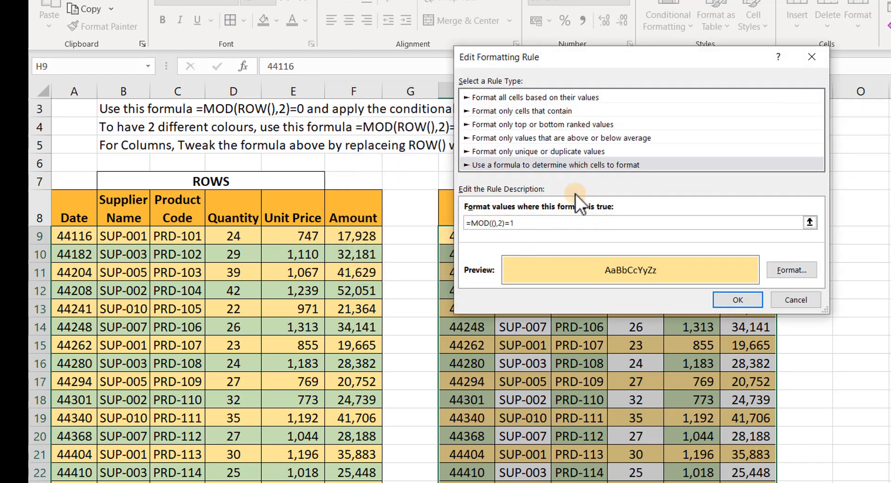
type("X")
key("BackSpace")
type("COLUMNS")
key("BackSpace")
left_click(747, 301)
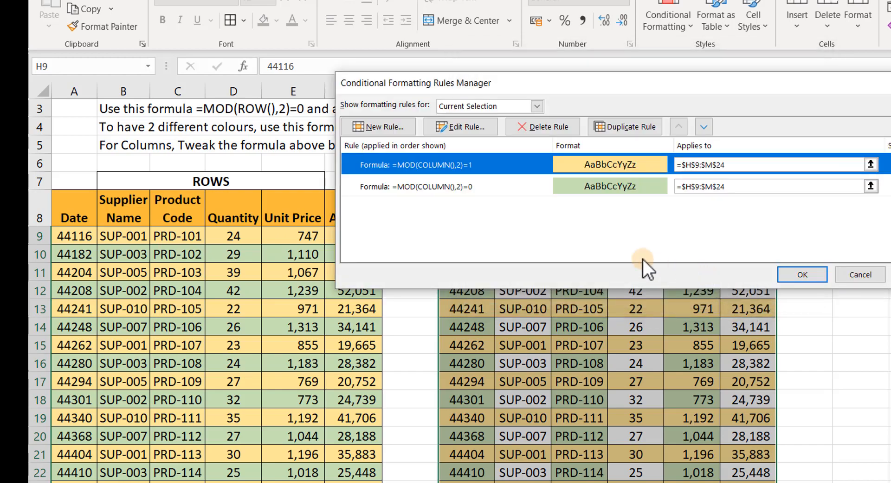
left_click(809, 273)
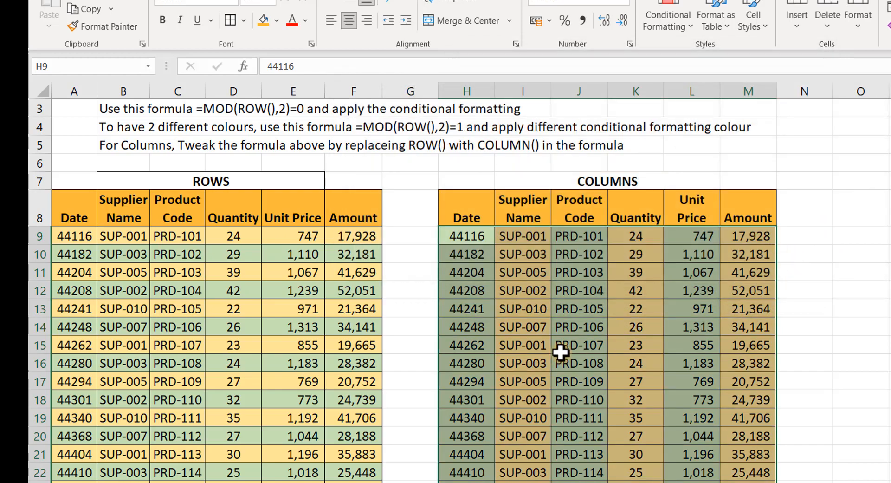
left_click(563, 349)
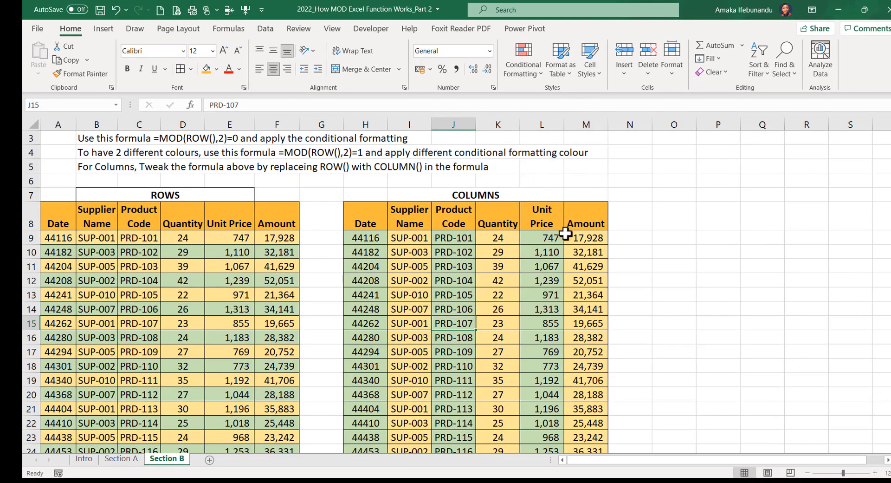
Insert an entire blank column at M9, shifting Amount to column N.
left_click(580, 237)
right_click(581, 238)
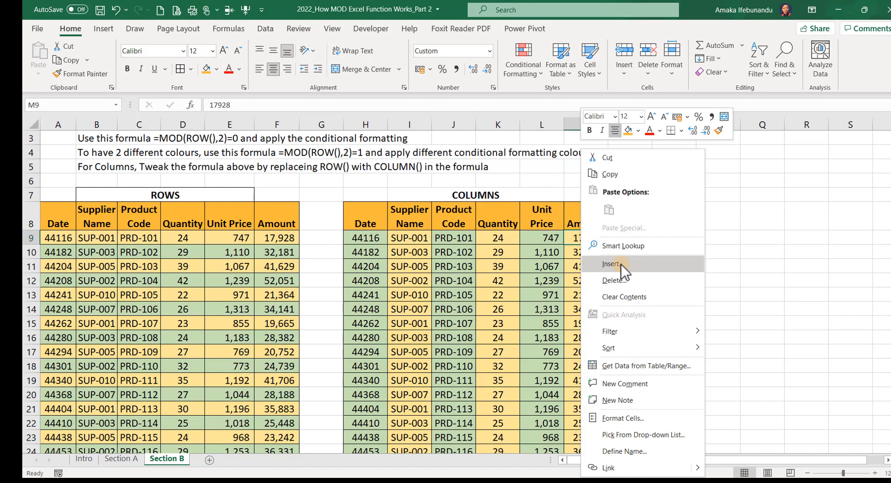
key("Escape")
key("ctrl+shift+plus")
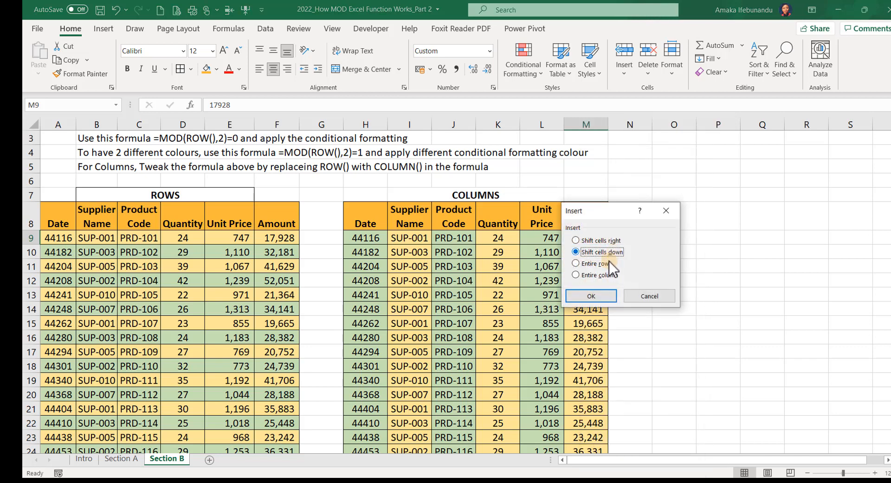
left_click(576, 275)
left_click(589, 296)
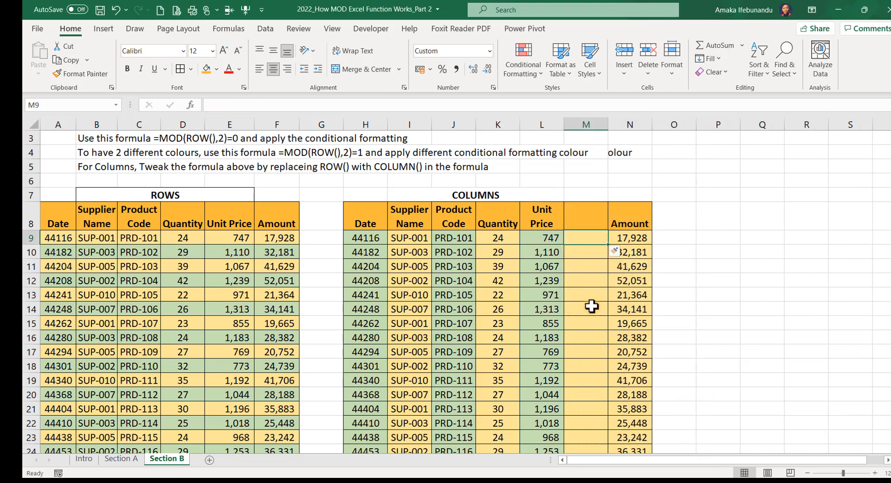
left_click(583, 310)
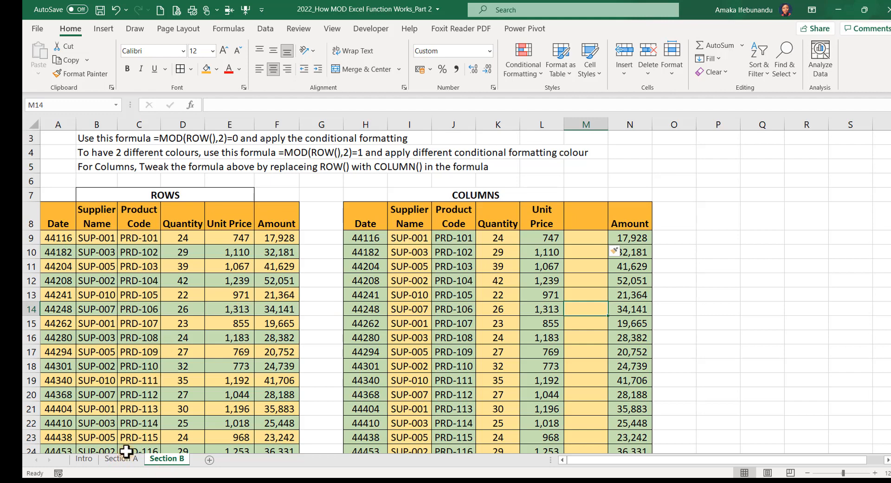
scroll(231, 347, "up", 1)
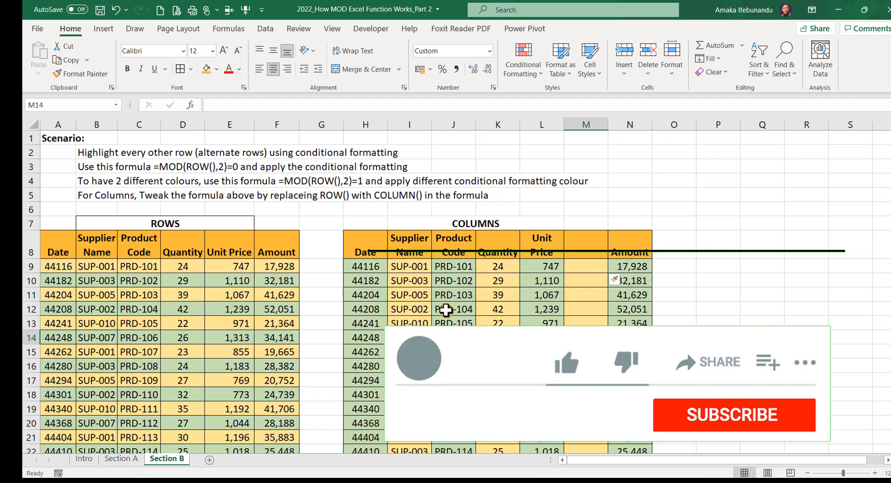